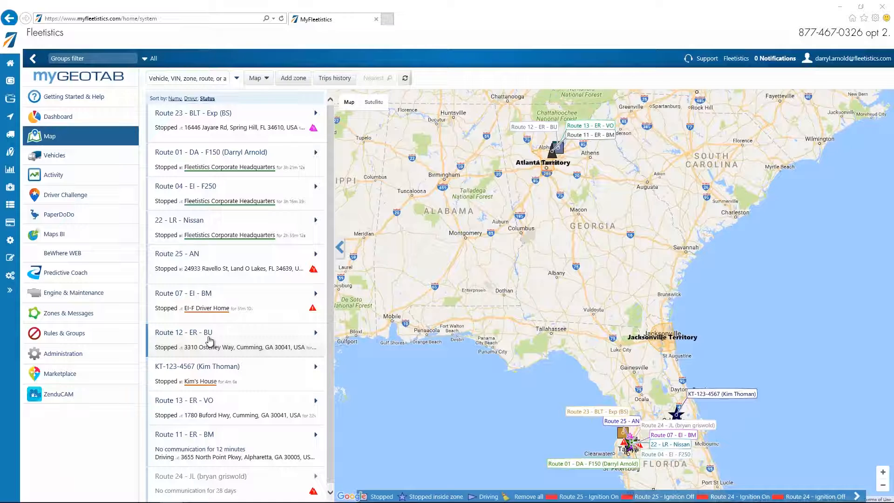
# Open the trips history and check which report views are available for it
pyautogui.click(332, 75)
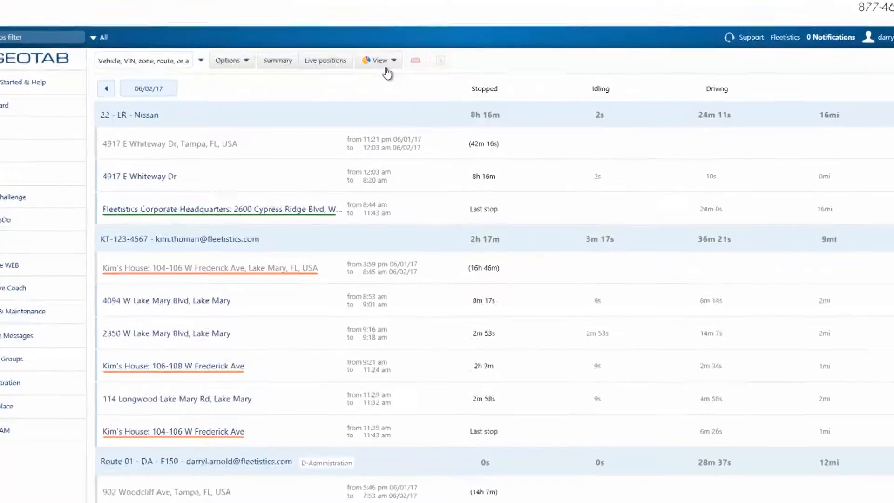
pyautogui.click(379, 58)
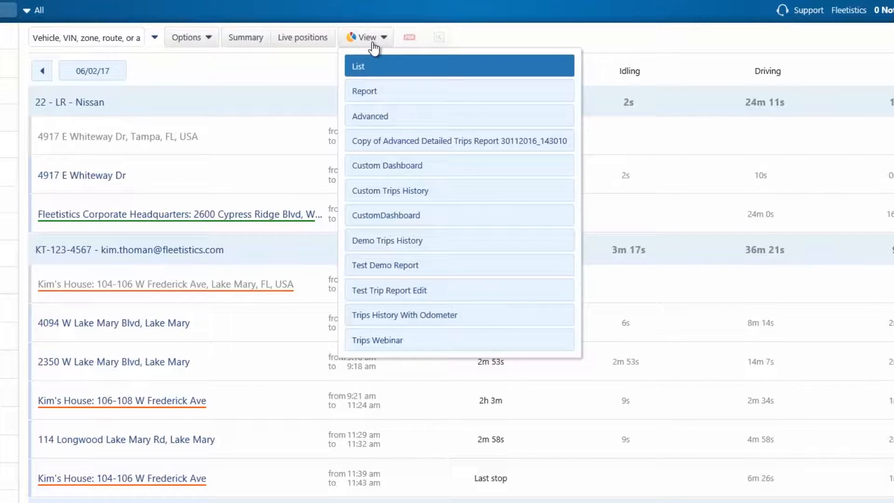
pyautogui.click(372, 38)
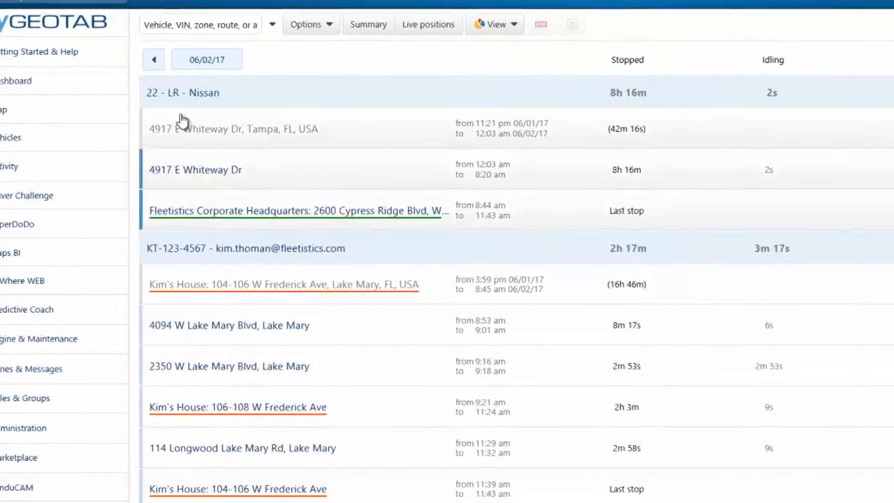
# Run the Risk Management report for Today and list its available report views
pyautogui.click(28, 171)
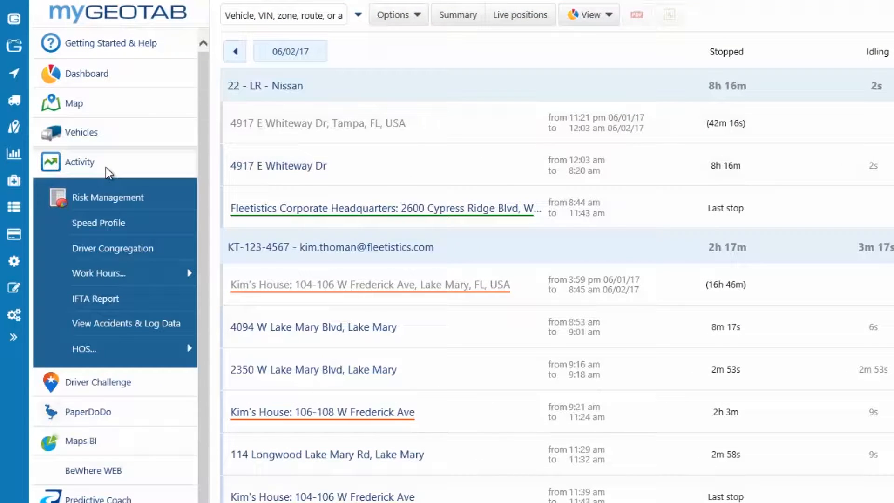
pyautogui.click(112, 199)
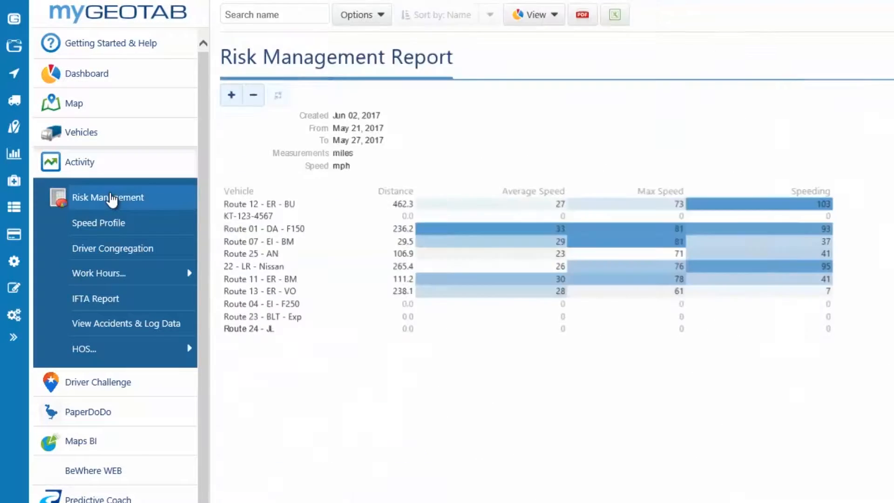
pyautogui.click(390, 66)
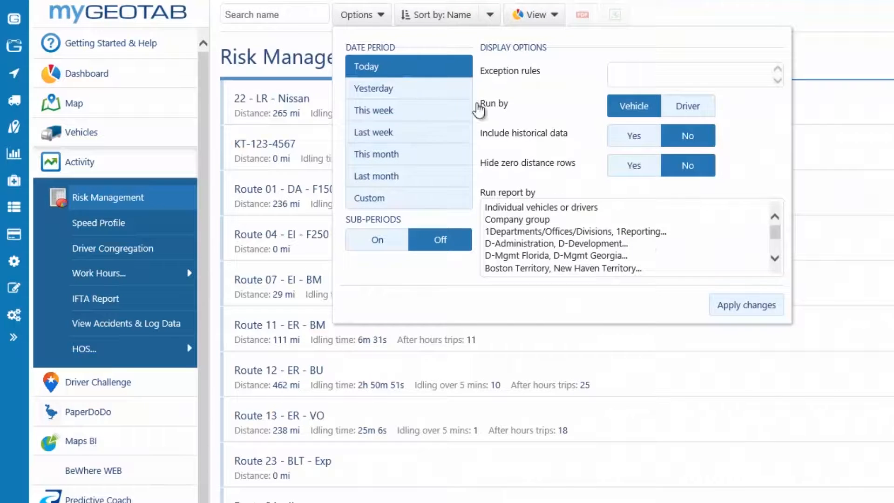
pyautogui.click(730, 303)
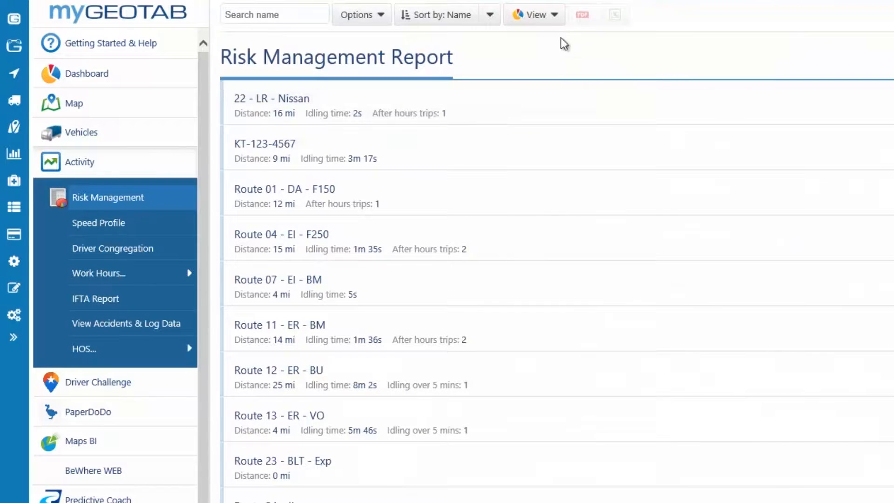
pyautogui.click(539, 16)
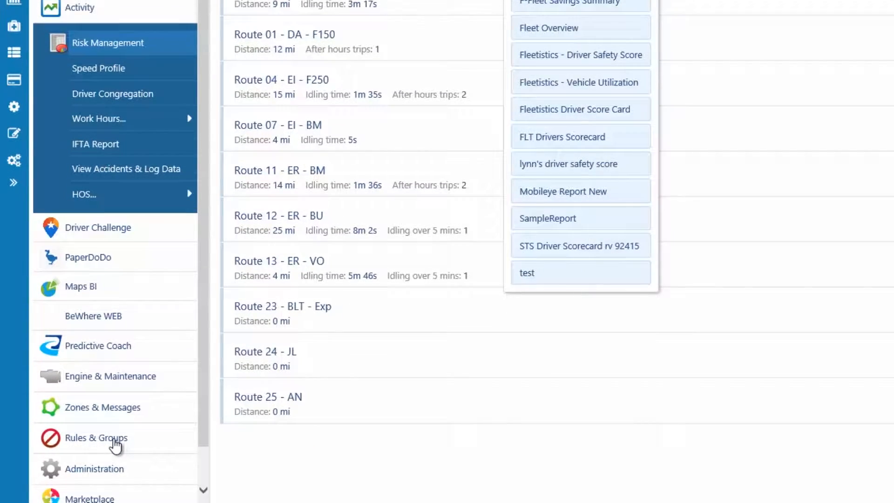
# Open the Exceptions report and run it with its current options
pyautogui.click(114, 441)
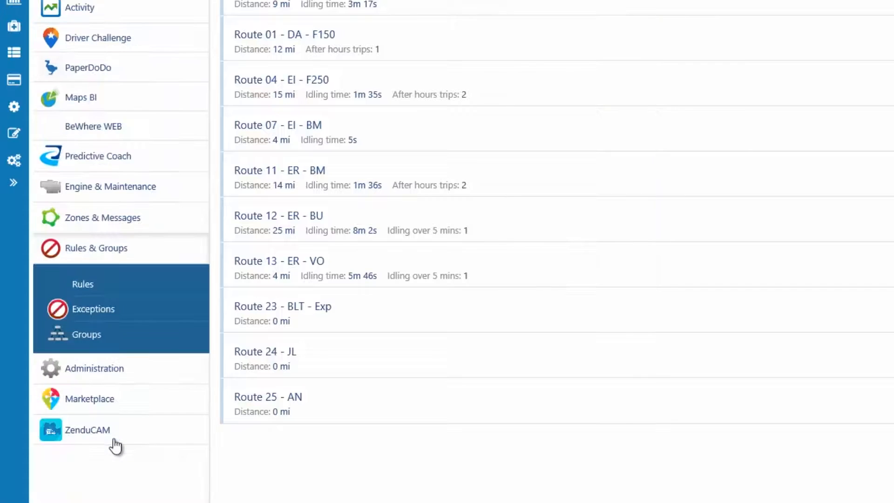
pyautogui.click(102, 312)
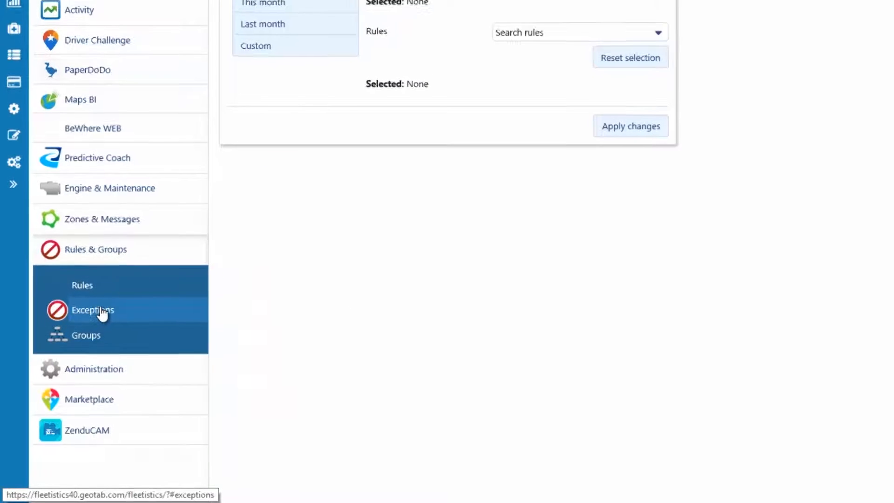
pyautogui.click(635, 124)
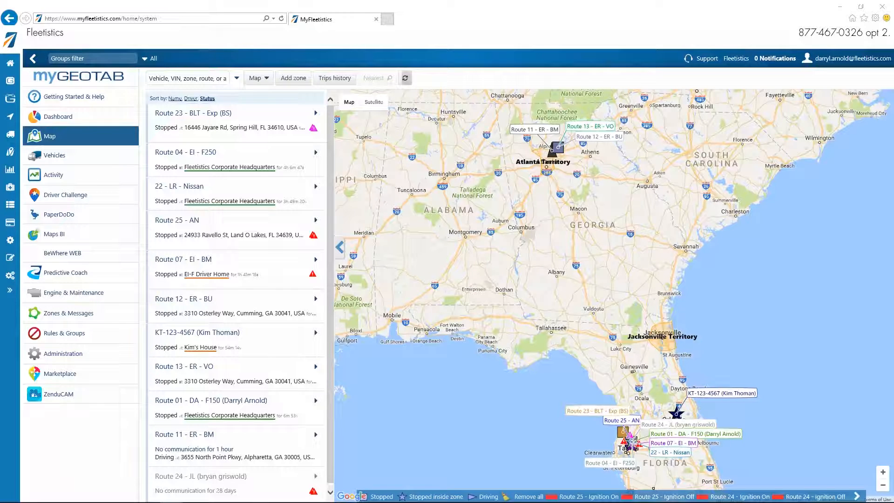
# Reopen the Exceptions report options and set the date period to This week
pyautogui.click(81, 341)
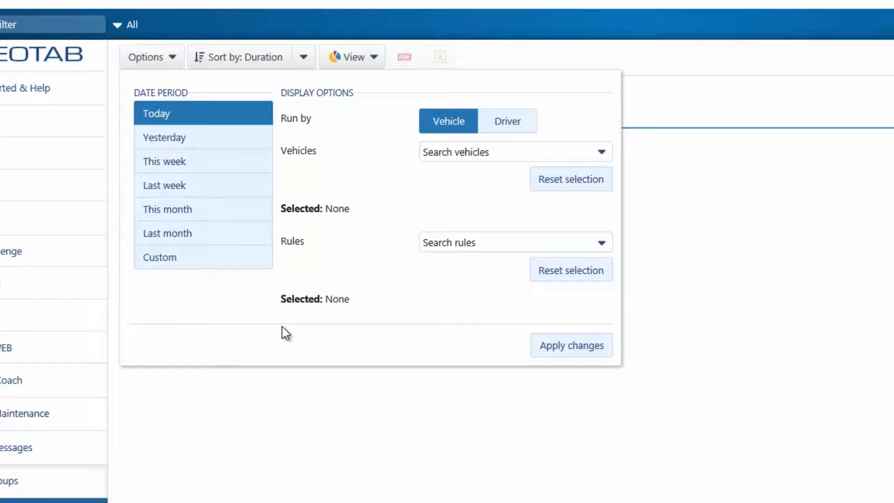
pyautogui.click(206, 141)
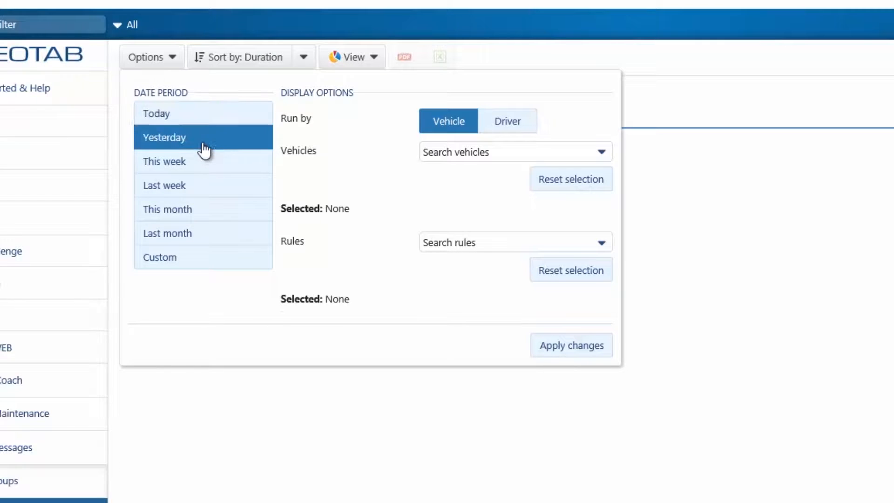
pyautogui.click(205, 167)
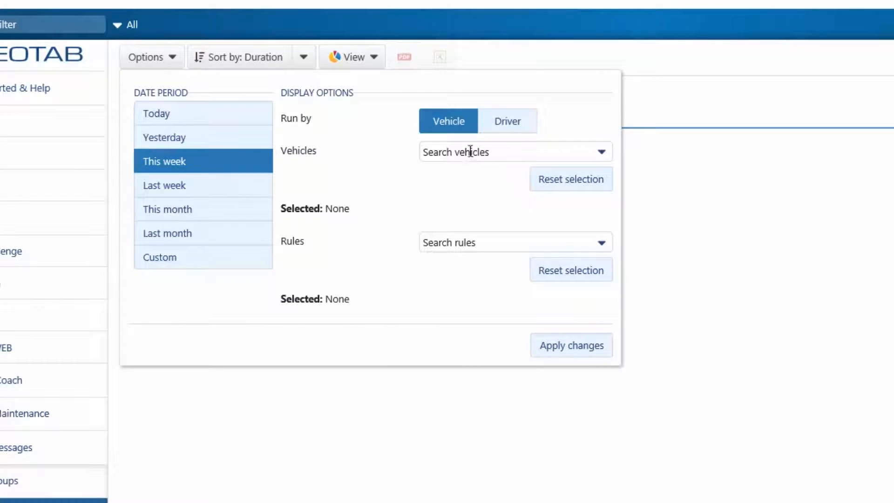
# Limit the exceptions report to vehicles 22 - LR - Nissan, Route 01 - DA - F150, Route 11 - ER - BM and Route 13 - ER - VO
pyautogui.click(602, 155)
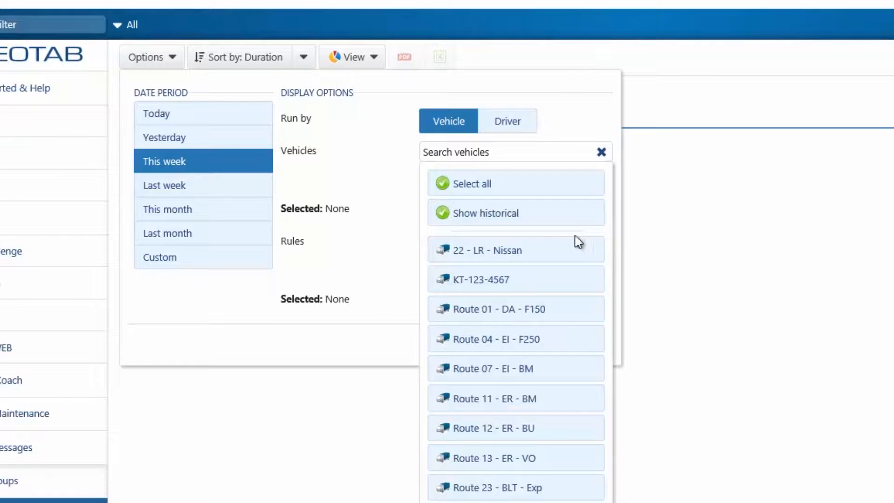
pyautogui.click(529, 311)
pyautogui.click(518, 400)
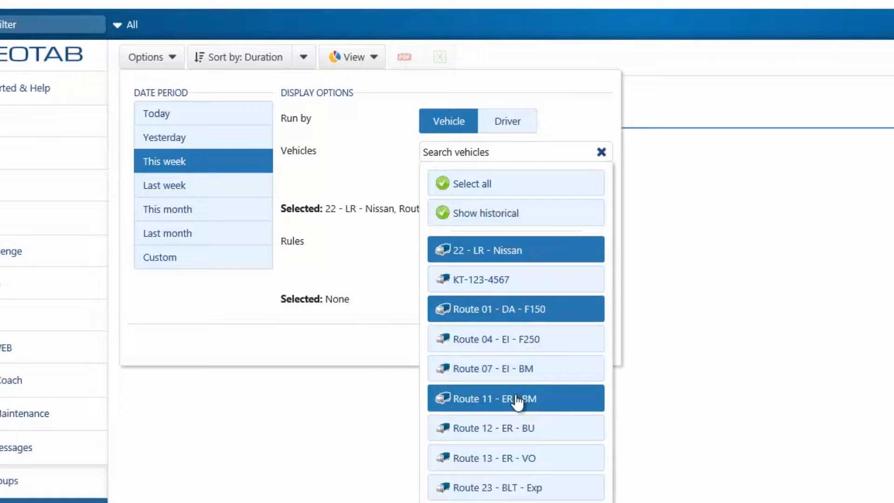
pyautogui.click(527, 462)
pyautogui.click(340, 305)
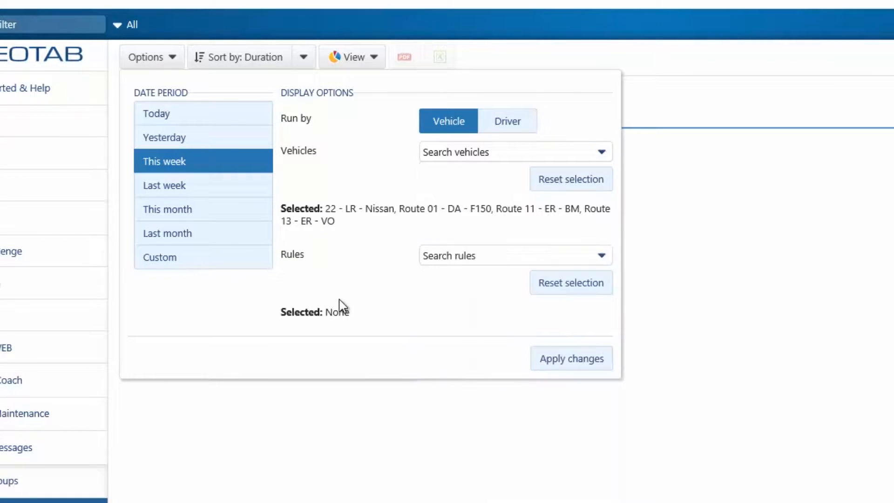
# Add the Arrived at Zone rule to the exceptions report options
pyautogui.click(602, 256)
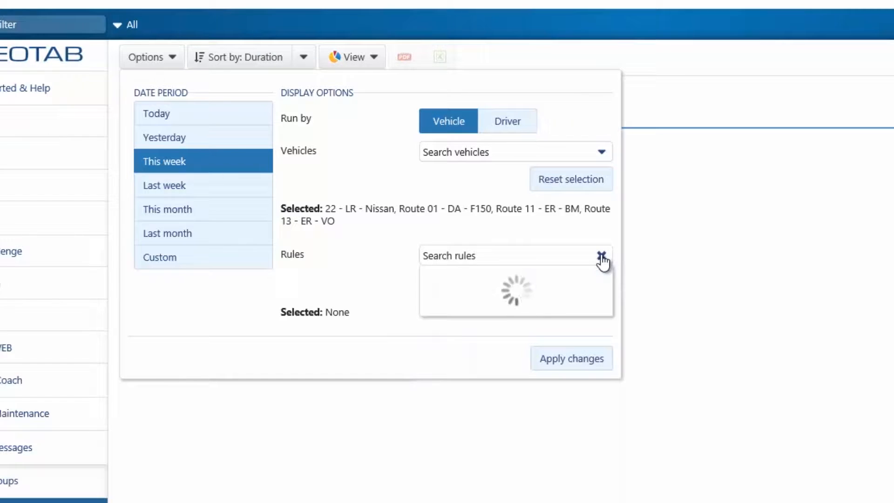
pyautogui.click(535, 358)
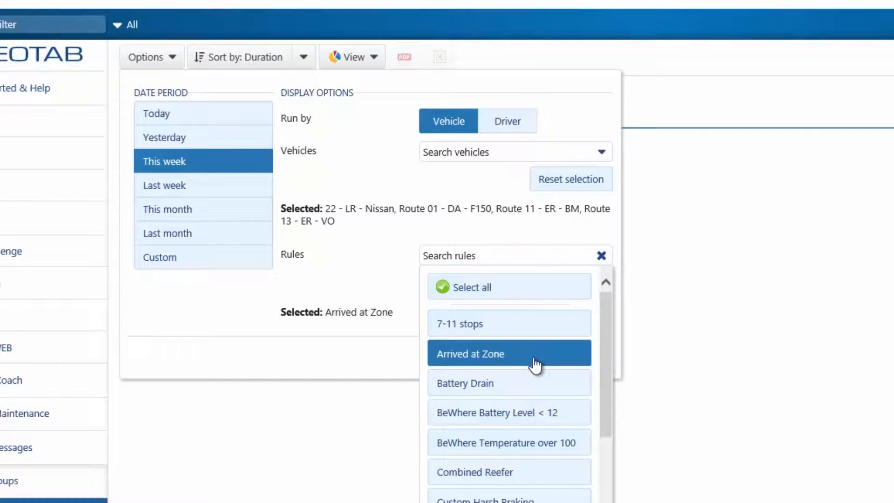
pyautogui.click(368, 364)
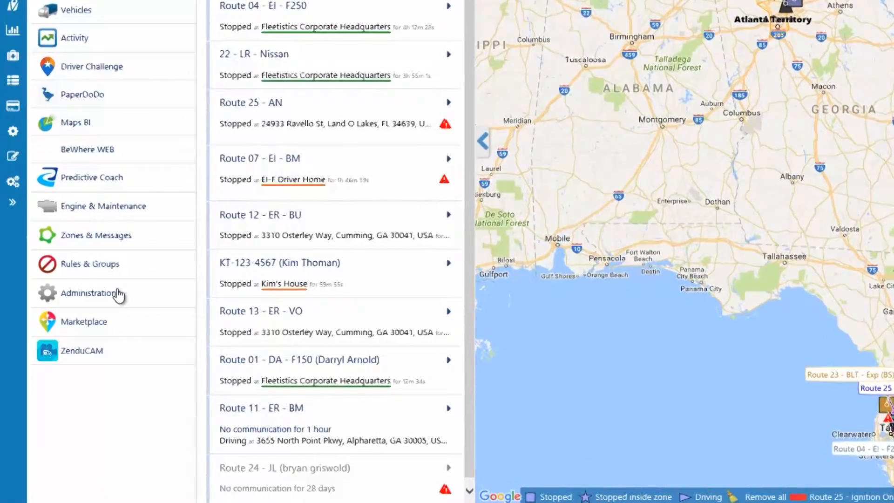
# Open the Report views page from the Administration section
pyautogui.click(118, 294)
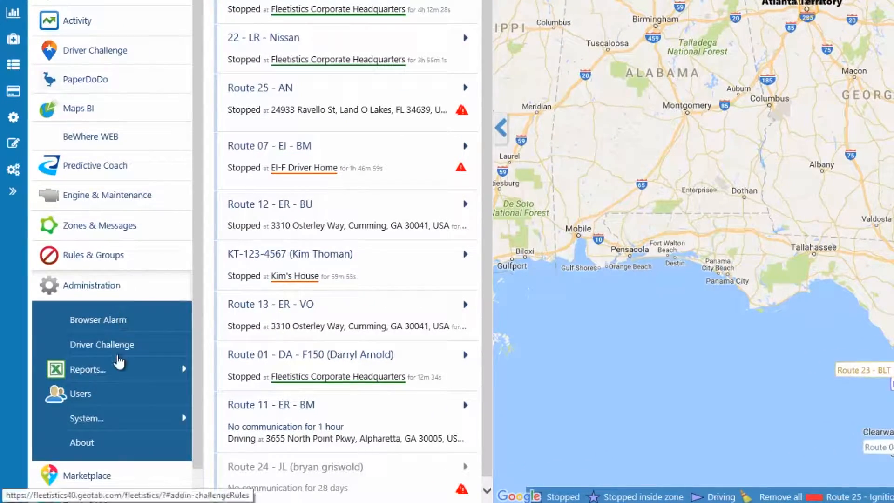
pyautogui.moveTo(116, 373)
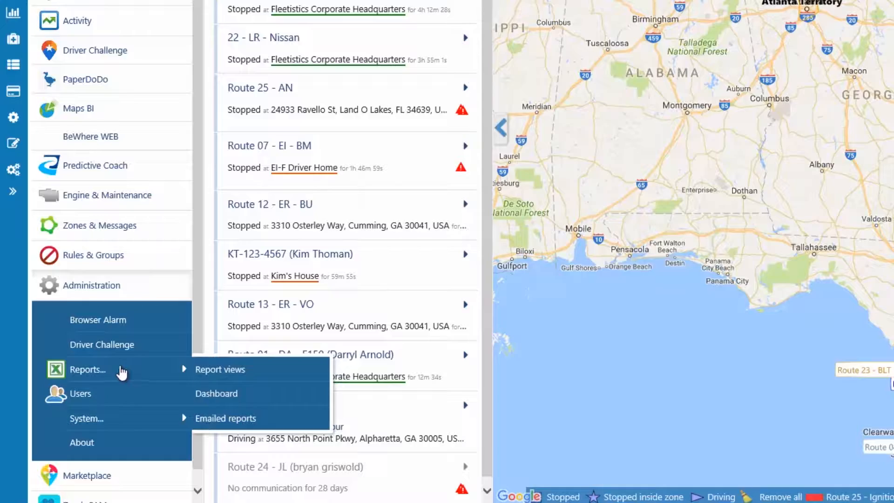
pyautogui.click(215, 367)
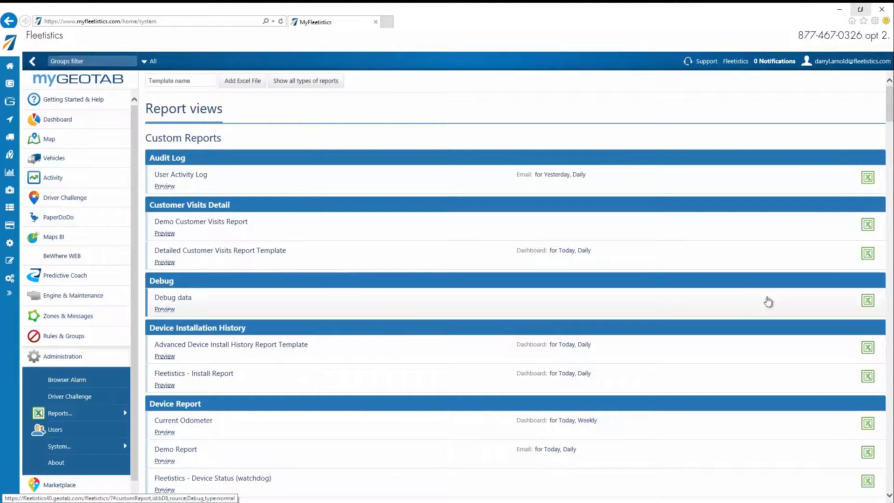
# Export the Debug data report and save it as an Excel worksheet on the Desktop
pyautogui.click(428, 307)
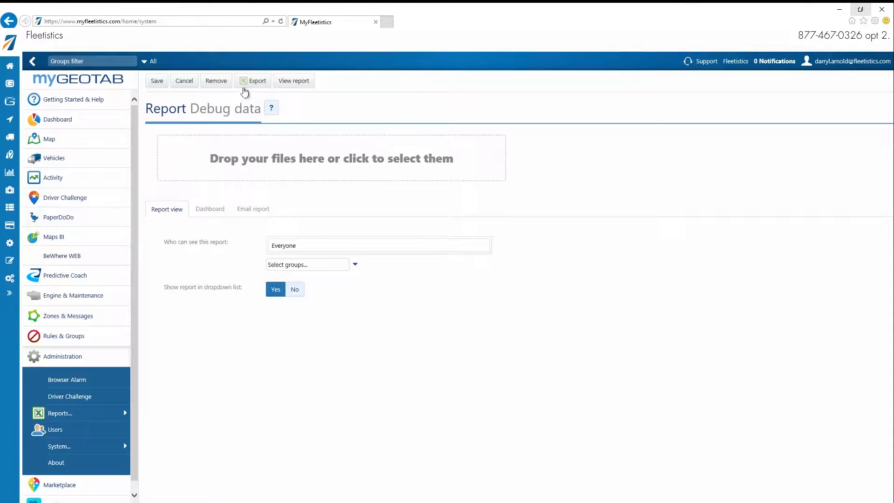
pyautogui.click(253, 81)
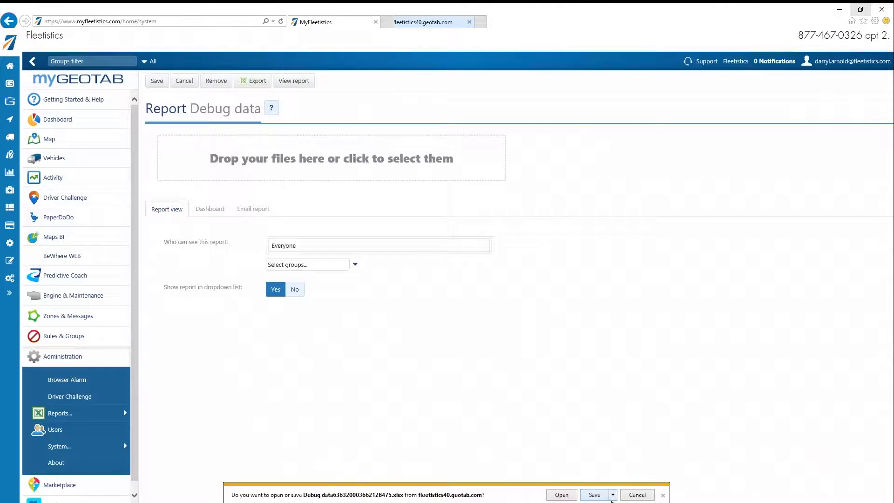
pyautogui.click(617, 496)
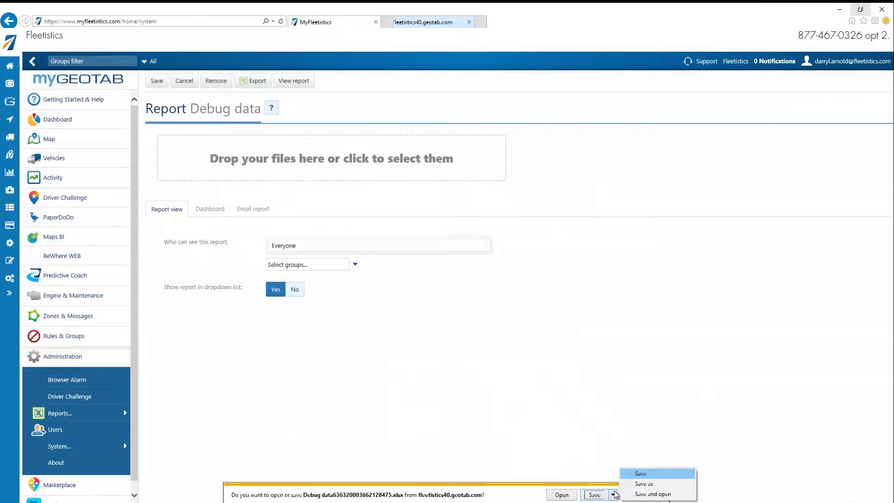
pyautogui.click(634, 489)
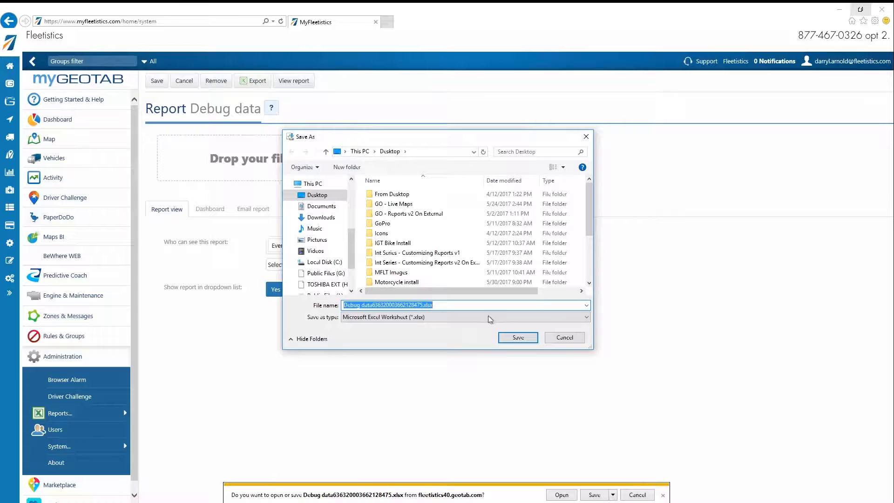
pyautogui.click(519, 337)
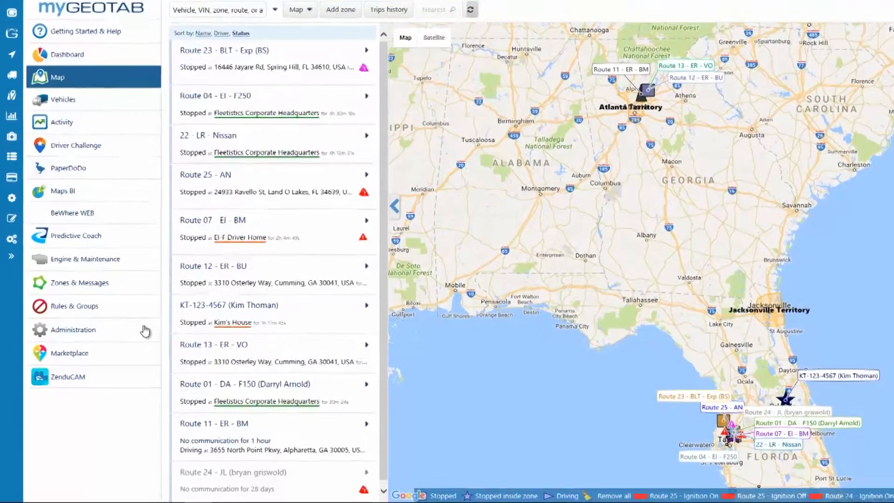
# Go from the map back to the administration list of report views
pyautogui.click(138, 338)
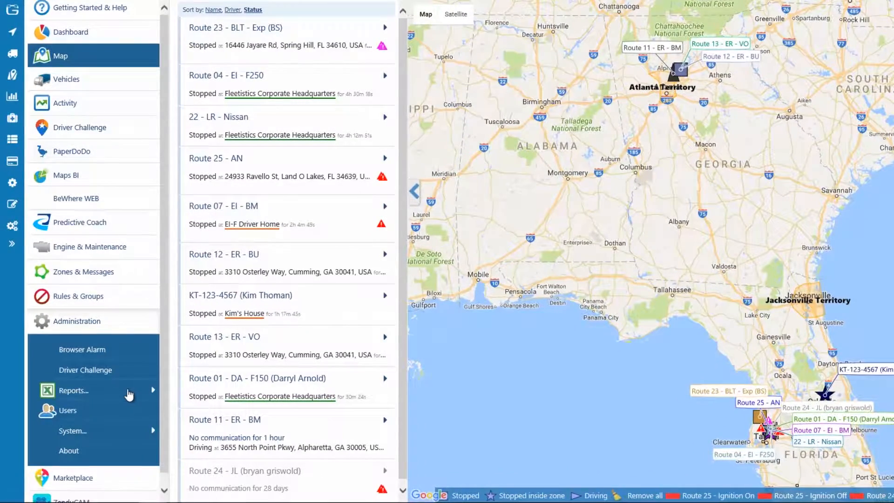
pyautogui.click(129, 395)
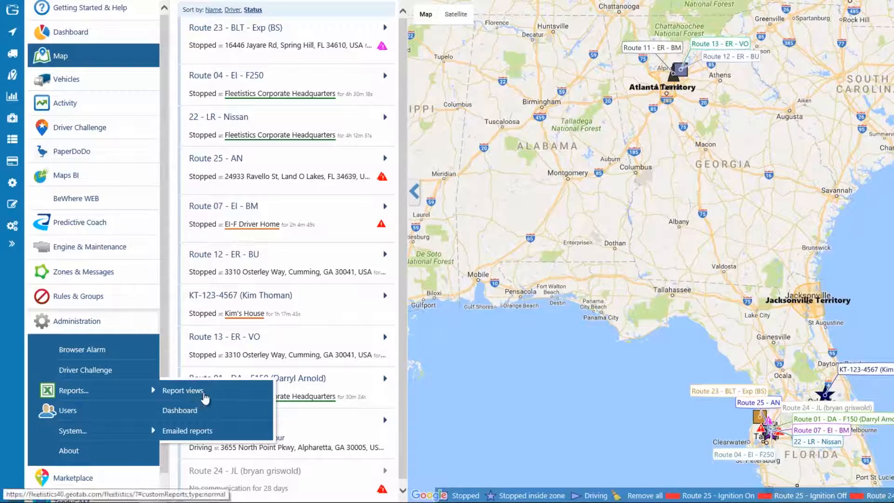
pyautogui.click(205, 394)
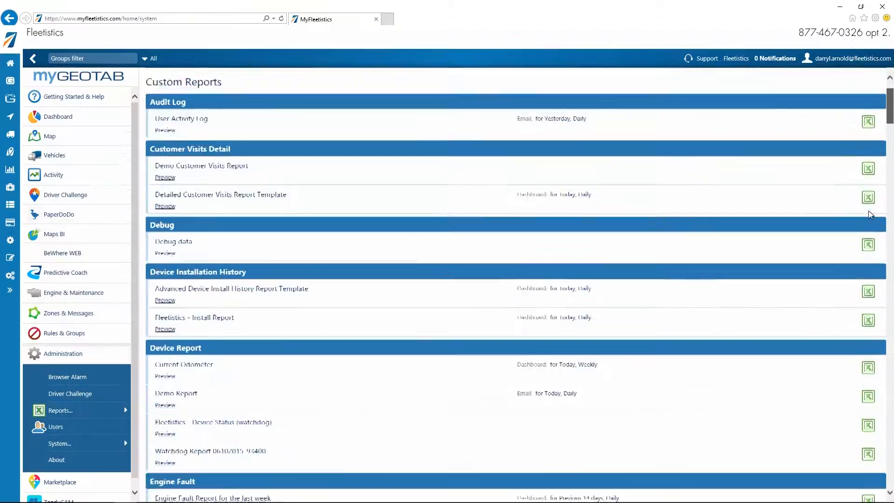
# Export the Advanced Risk Management Report template and open the exported workbook in Excel
pyautogui.scroll(-15, 885, 210)
pyautogui.scroll(-20, 870, 214)
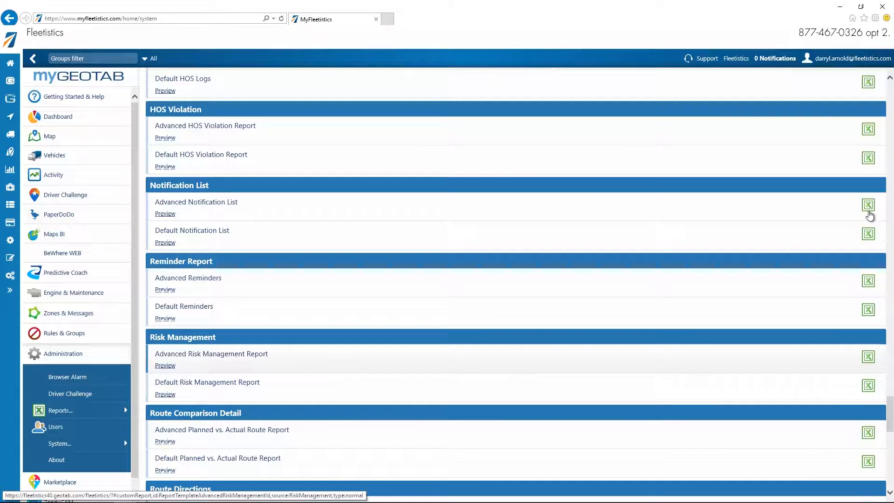
pyautogui.click(869, 212)
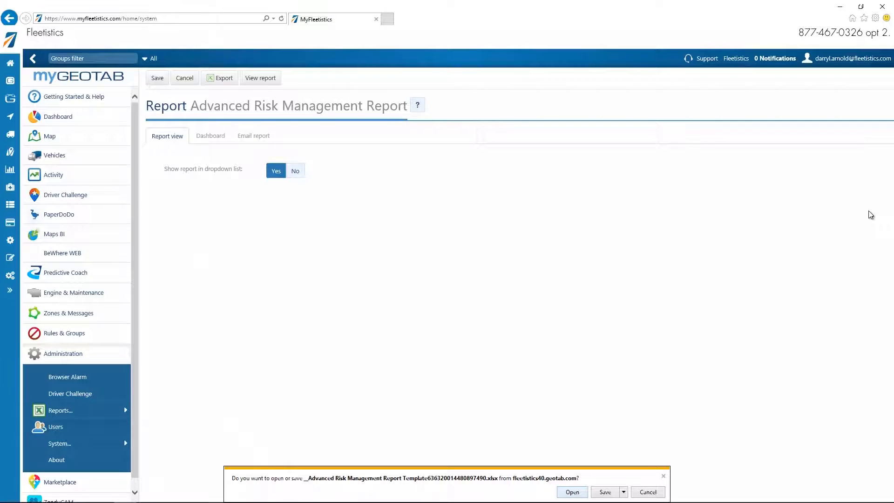
pyautogui.hotkey('alt', 'o')
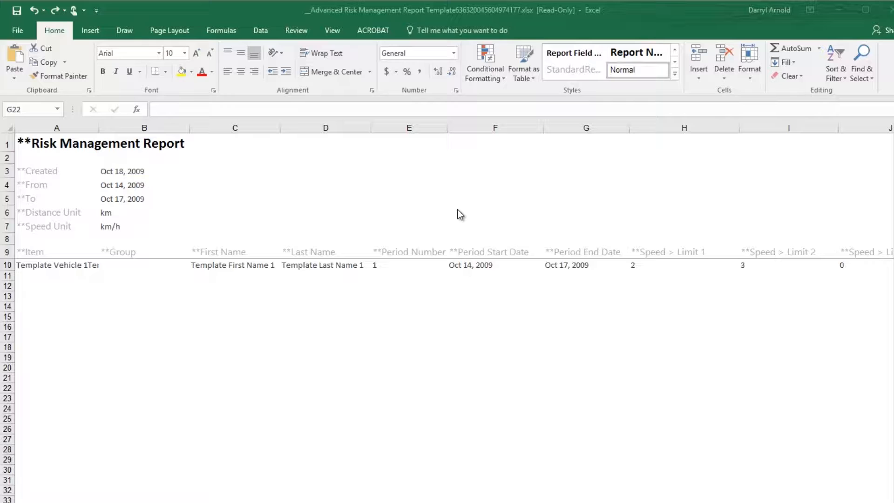
# Open the Record Macro dialog to view its options and close it without recording
pyautogui.click(333, 31)
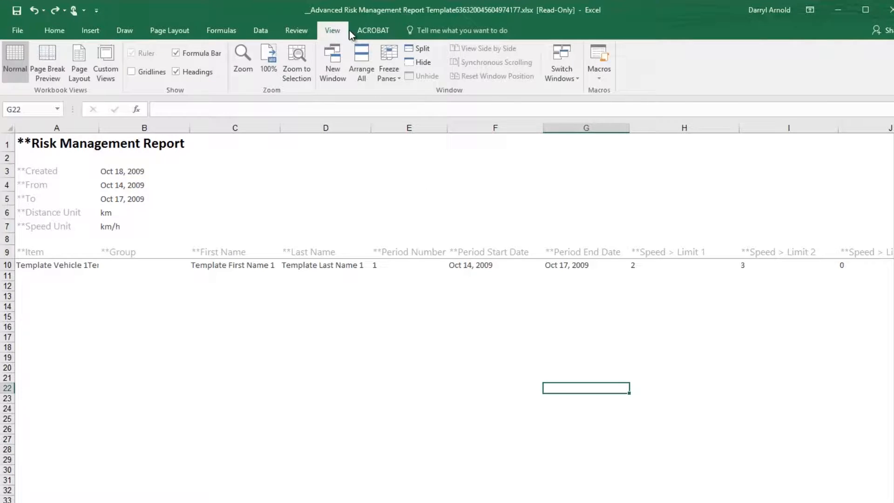
pyautogui.click(604, 74)
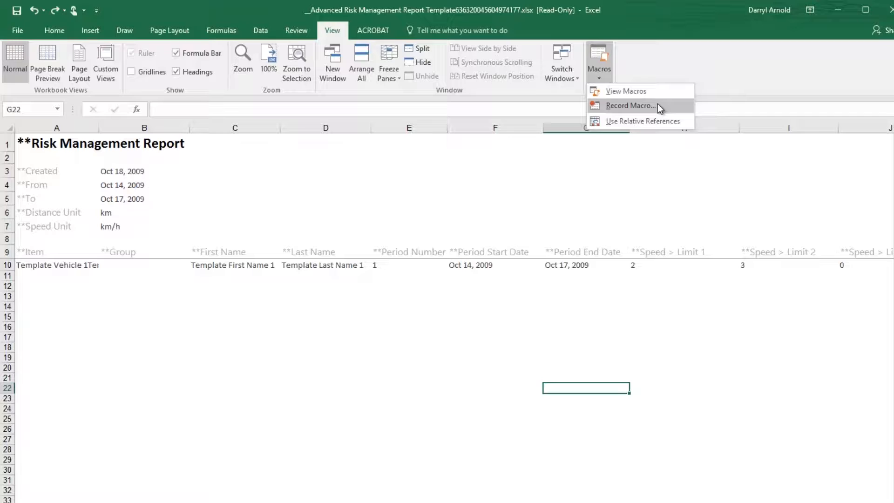
pyautogui.click(630, 106)
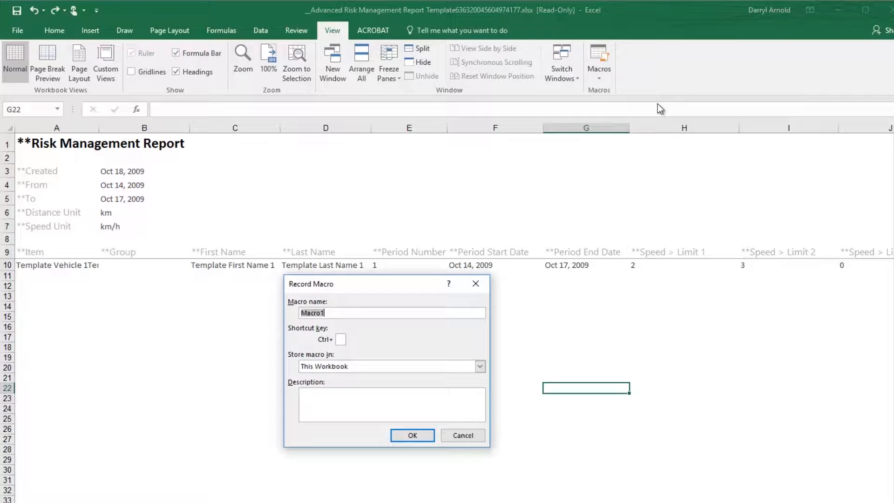
pyautogui.click(463, 436)
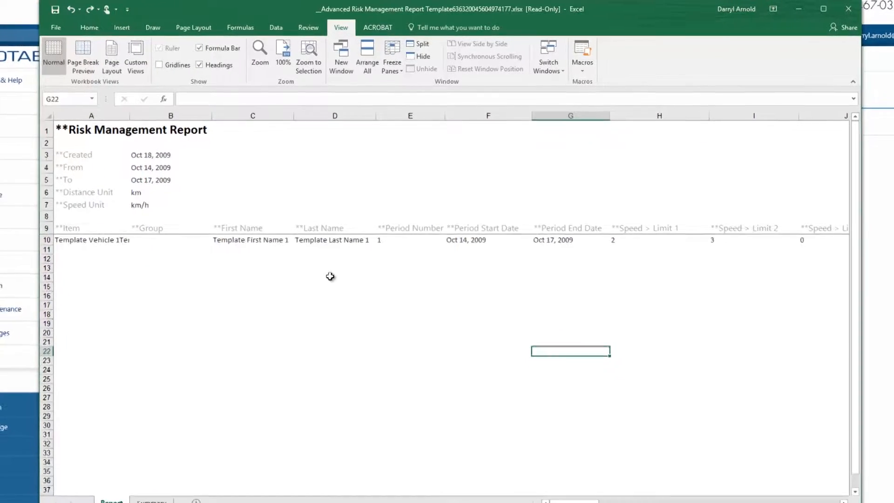
# Switch to the Summary sheet and examine the field list of its PivotTable
pyautogui.click(152, 501)
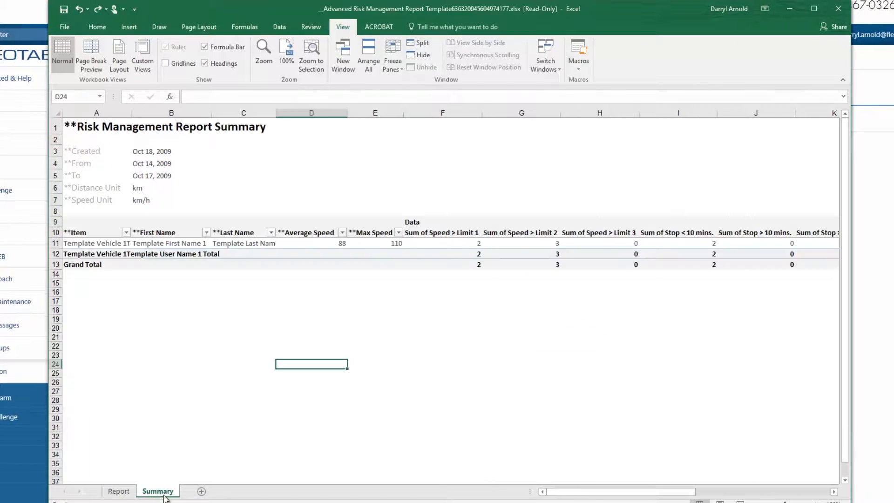
pyautogui.click(236, 242)
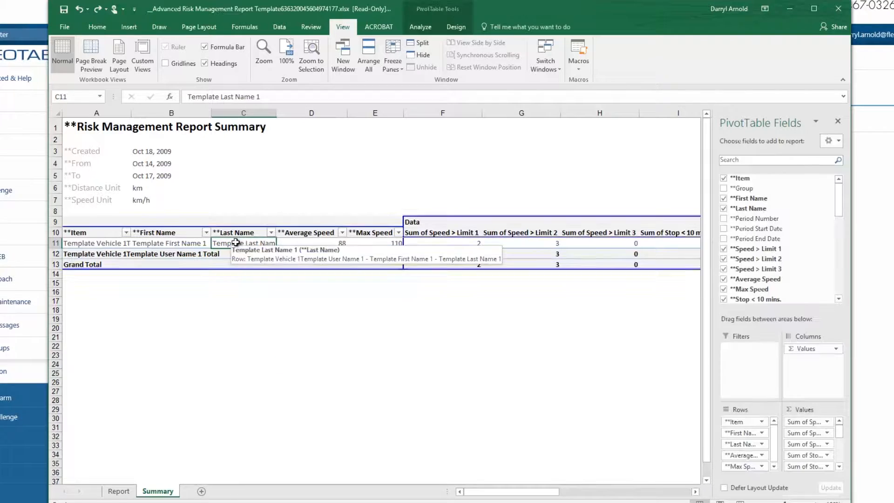
# Return to the Report sheet and make the First Name value in cell C10 bold
pyautogui.click(119, 492)
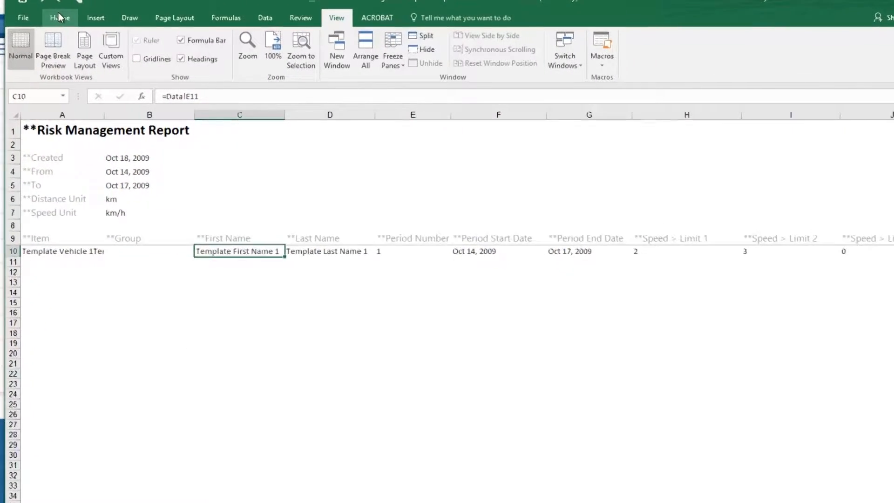
pyautogui.click(60, 17)
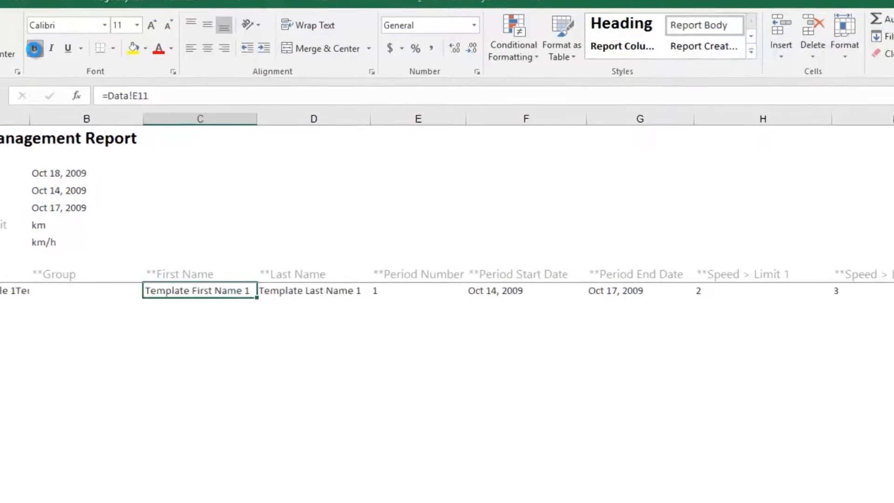
pyautogui.click(34, 48)
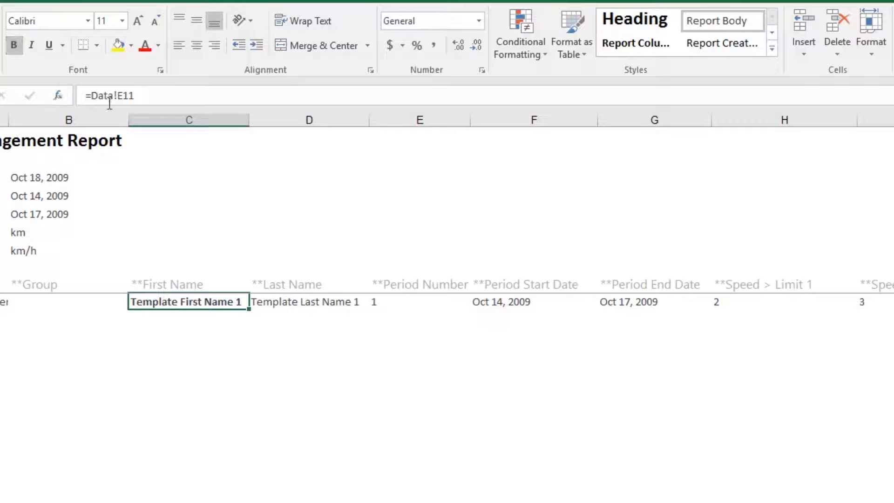
# Hide column D, the Last Name column, on the Report sheet
pyautogui.click(311, 121)
pyautogui.rightClick(316, 124)
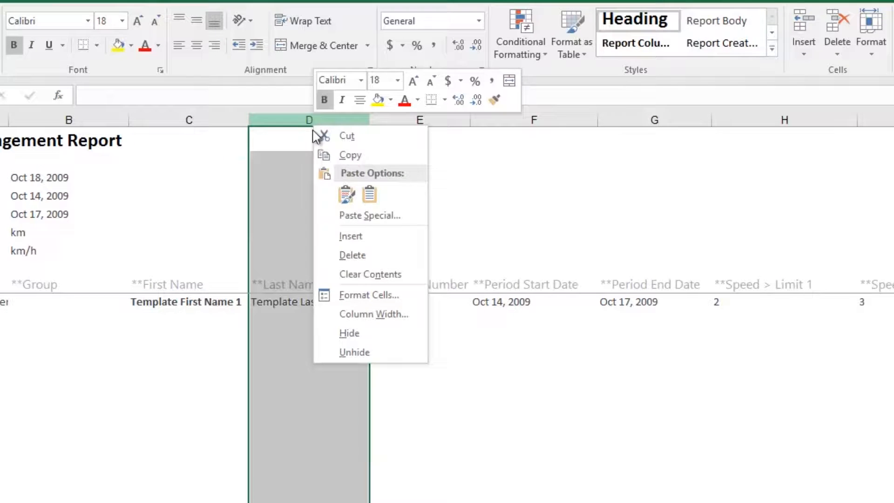
pyautogui.click(360, 332)
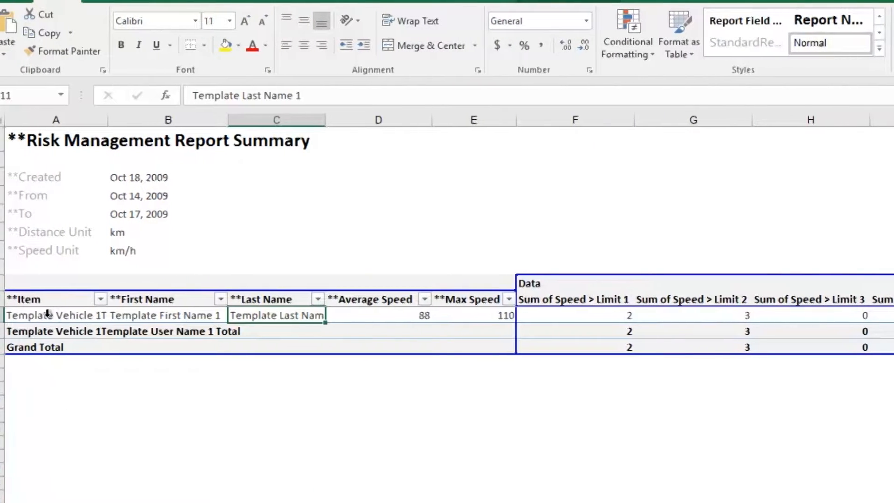
# Examine the context options available for the Item value in cell A11 of the Summary sheet's PivotTable
pyautogui.click(59, 316)
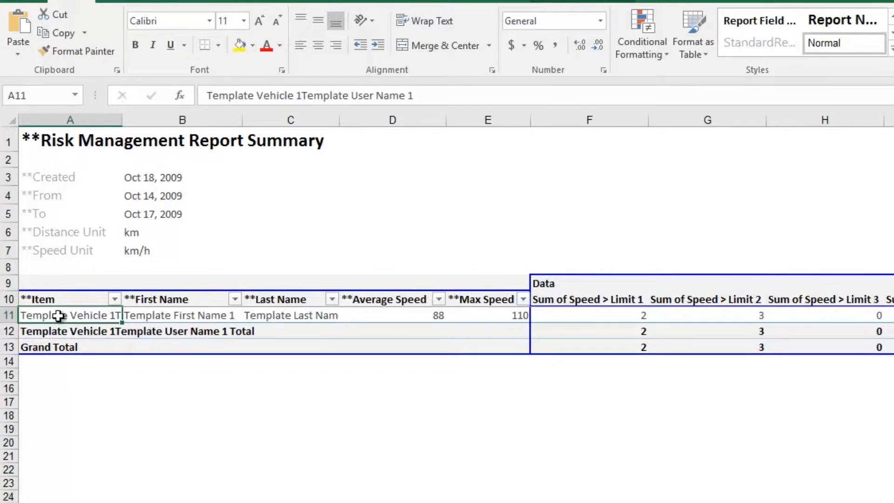
pyautogui.rightClick(60, 318)
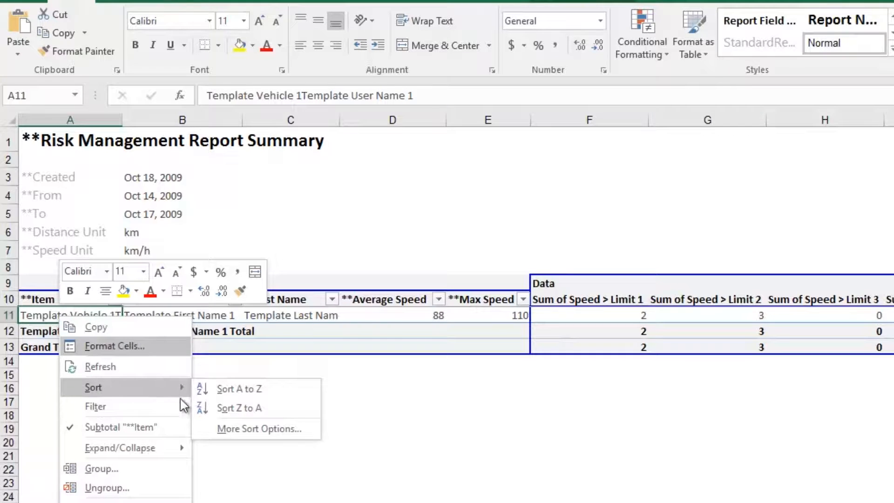
# Open the newly exported Advanced Risk Management Report template workbook and enable editing
pyautogui.click(429, 493)
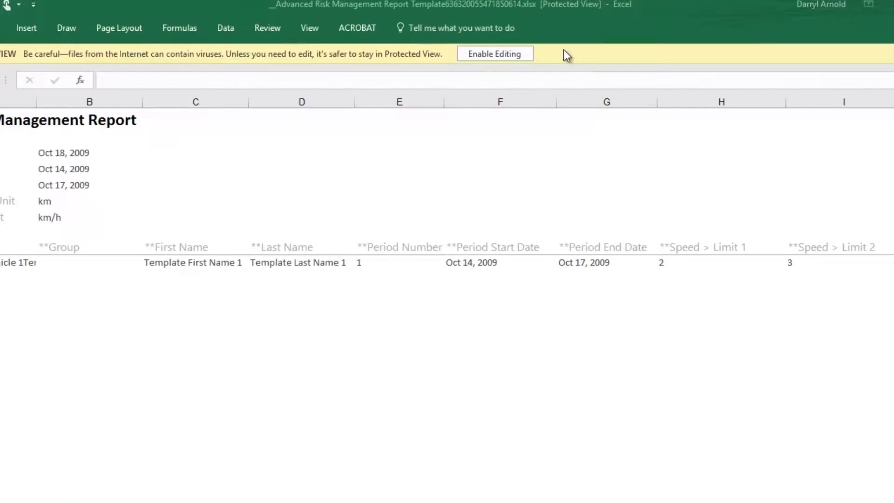
pyautogui.click(492, 53)
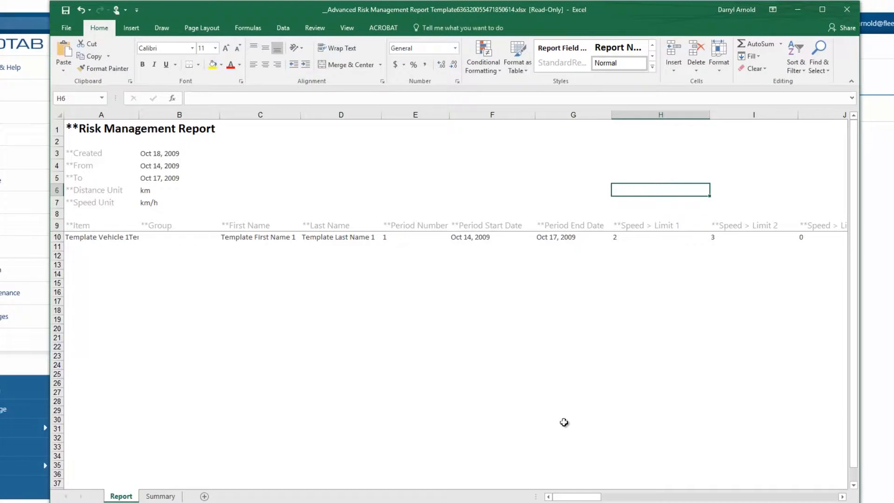
# Hide columns S through U (Idling > 5 mins., Idling Duration and After Hours Trips) on the Report sheet
pyautogui.moveTo(583, 501); pyautogui.dragTo(697, 499)
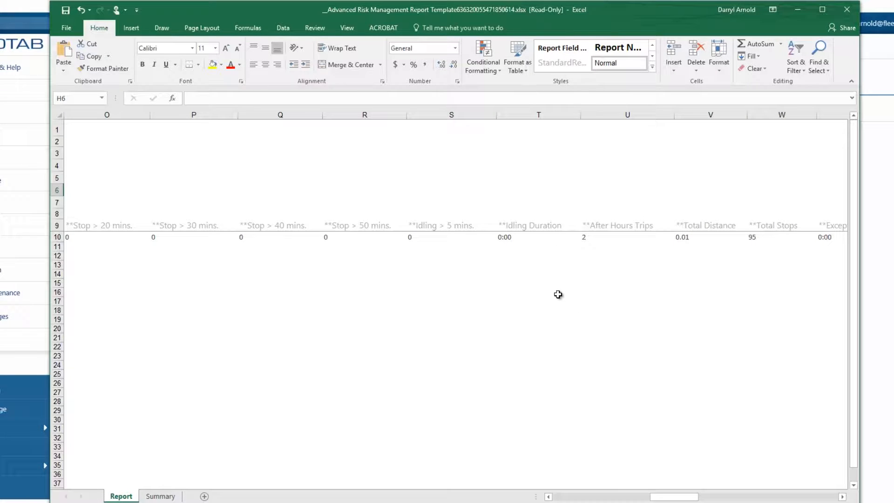
pyautogui.click(629, 112)
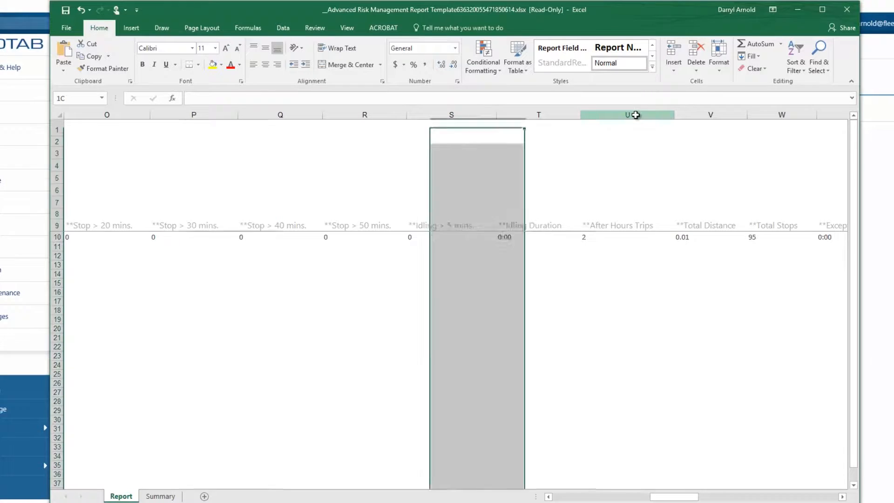
pyautogui.moveTo(576, 115); pyautogui.dragTo(505, 120)
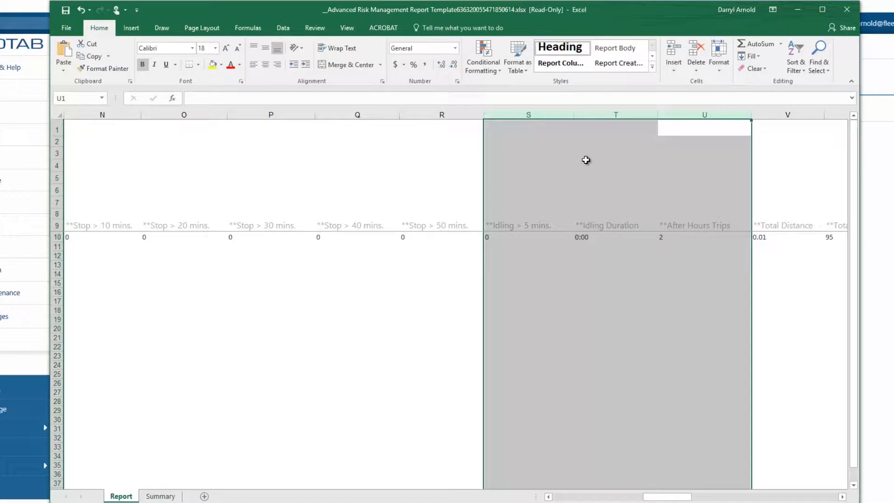
pyautogui.rightClick(586, 160)
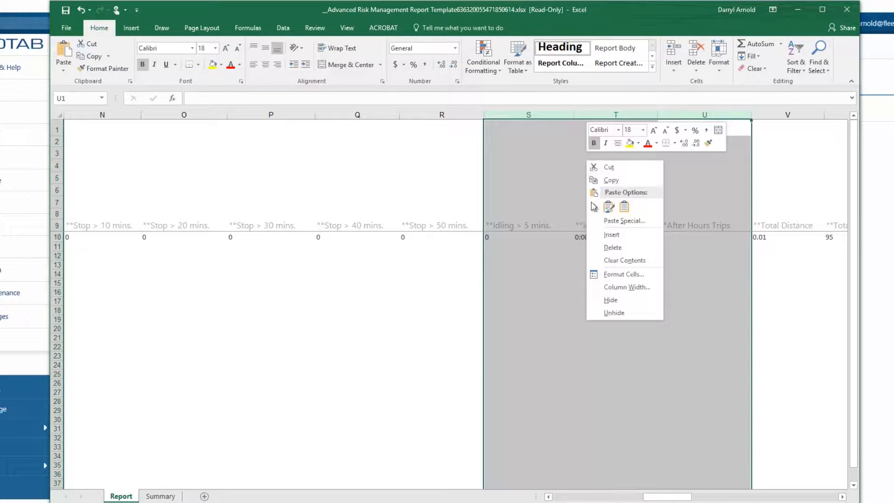
pyautogui.click(614, 312)
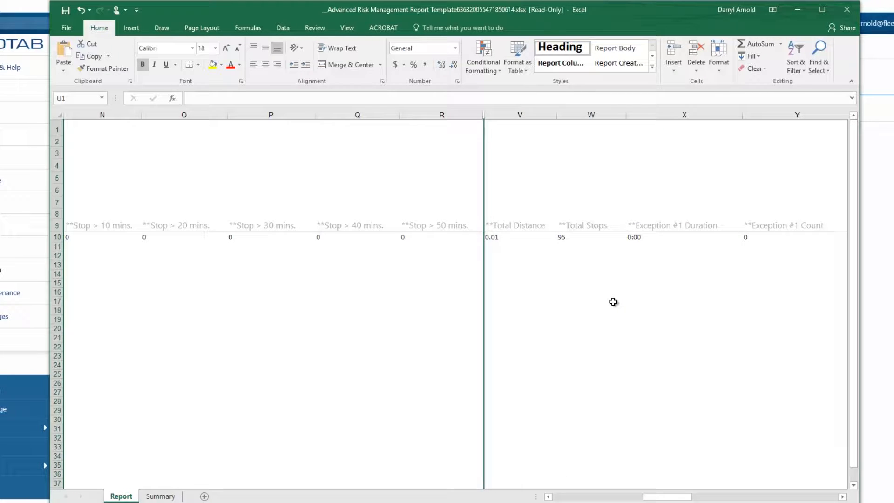
# Hide columns V through Y, from Total Distance to Exception #1 Count, on the Report sheet
pyautogui.moveTo(535, 117); pyautogui.dragTo(781, 120)
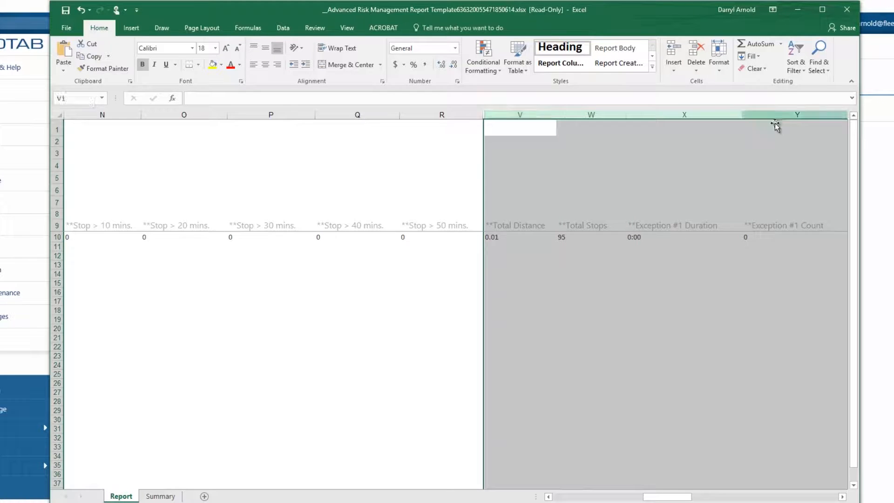
pyautogui.rightClick(669, 271)
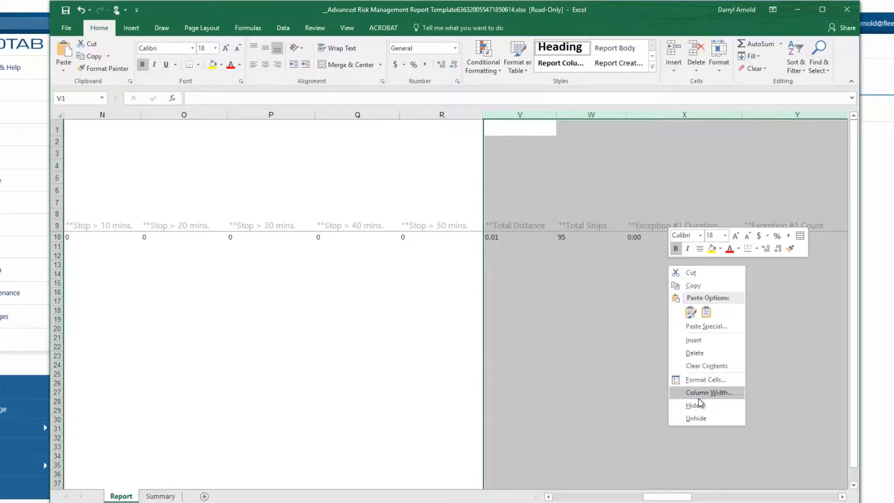
pyautogui.click(697, 405)
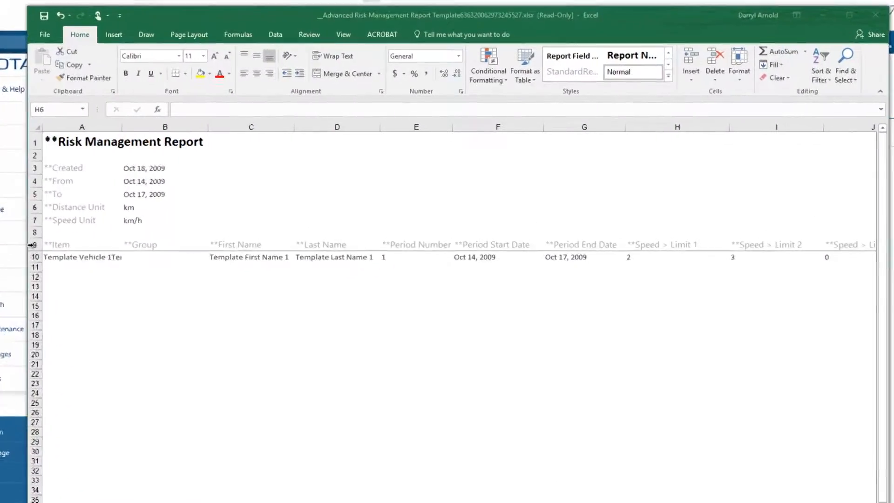
# Format the column headings in row 9 as bold with a black font color
pyautogui.click(22, 247)
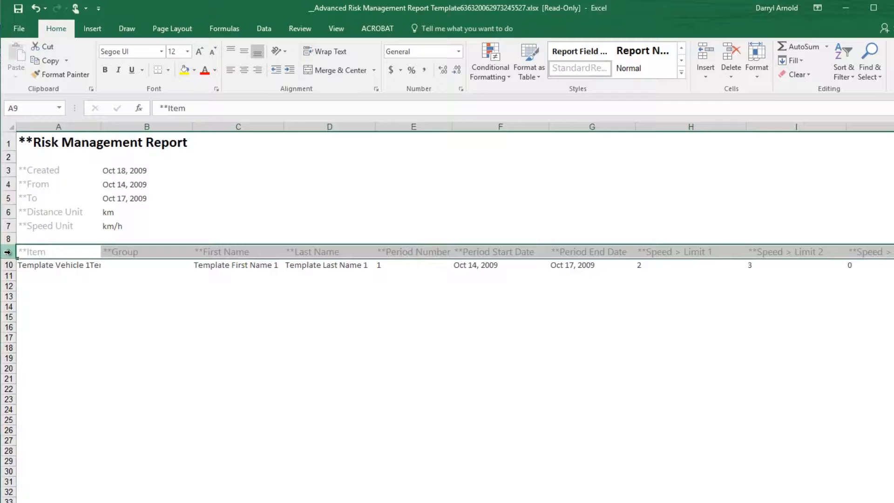
pyautogui.click(106, 71)
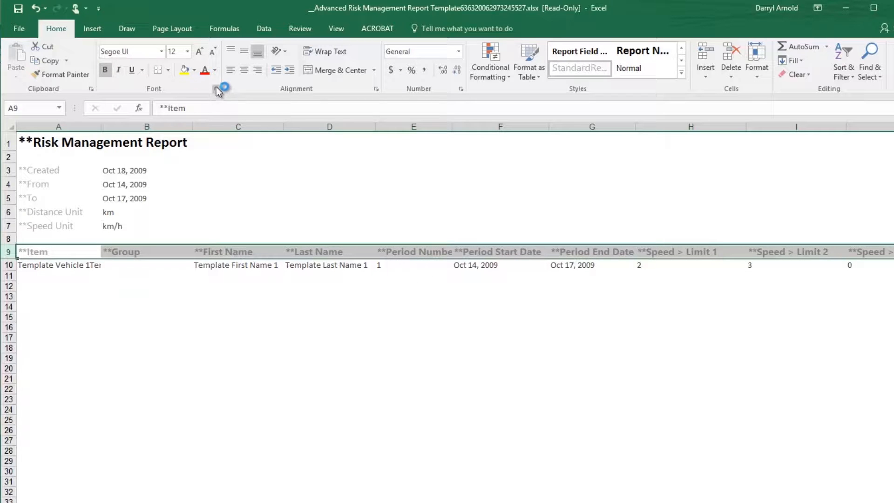
pyautogui.click(216, 71)
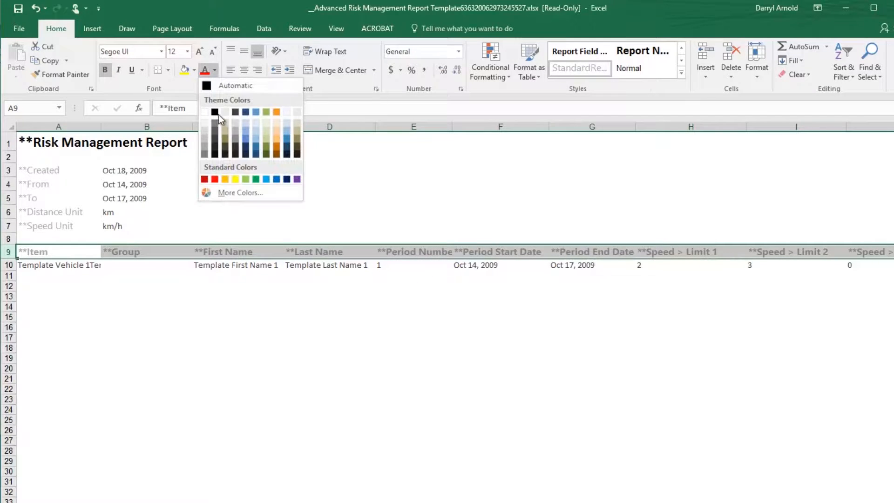
pyautogui.click(221, 112)
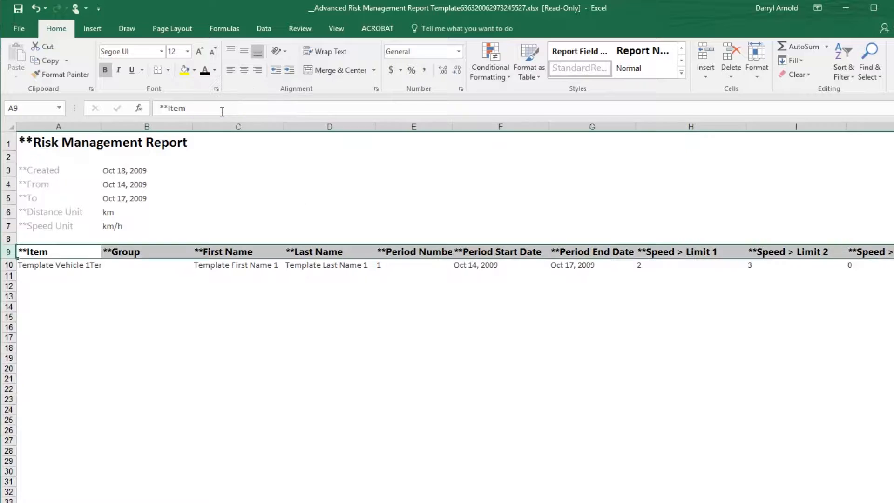
# Insert a blank row above the Risk Management Report title and make it tall enough for a logo
pyautogui.click(6, 143)
pyautogui.rightClick(5, 143)
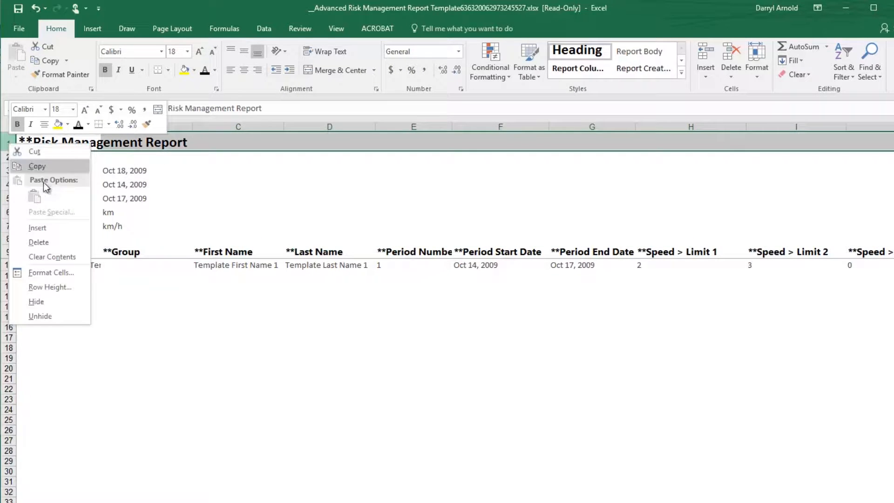
pyautogui.click(37, 229)
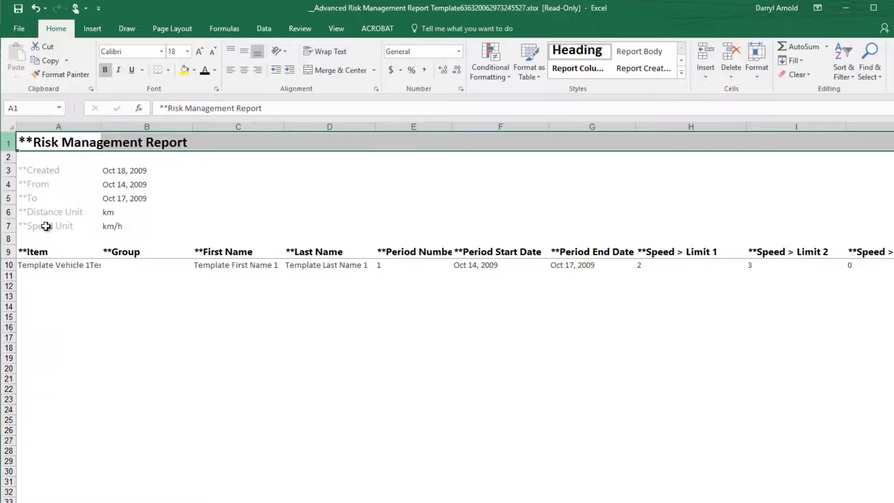
pyautogui.moveTo(8, 142); pyautogui.dragTo(15, 214)
# Insert the Guardian Angel Locksmith logo at cell A1 from the Customer Logos folder on the TOSHIBA EXT (H:) drive
pyautogui.click(51, 159)
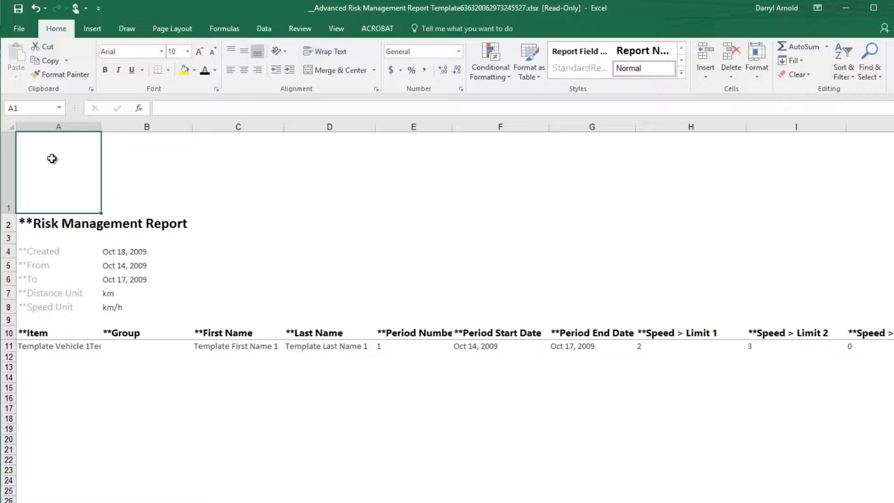
pyautogui.click(92, 28)
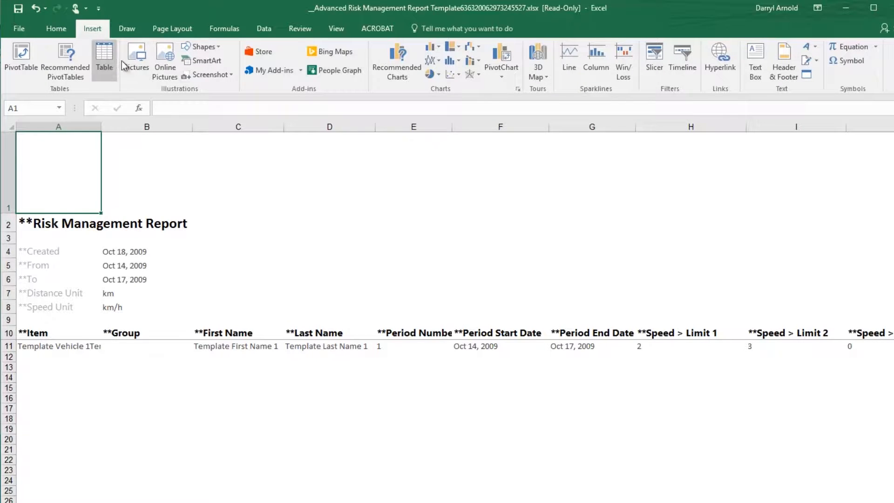
pyautogui.click(136, 64)
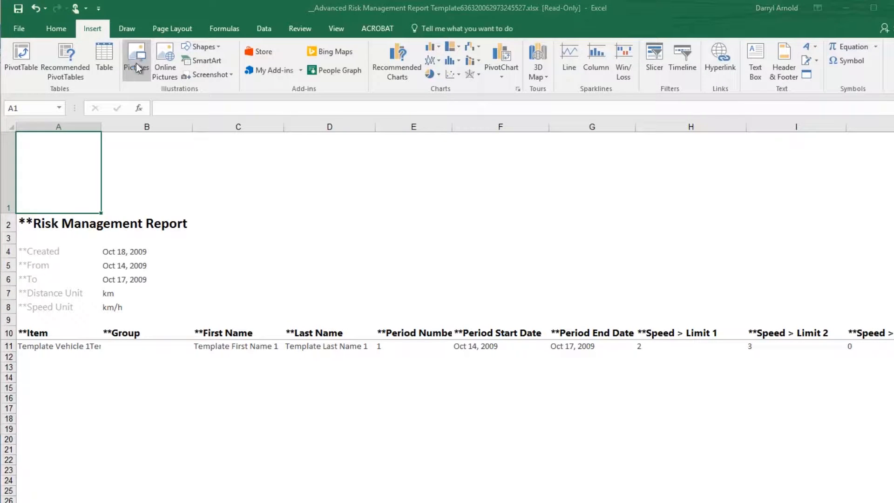
pyautogui.scroll(-3, 81, 232)
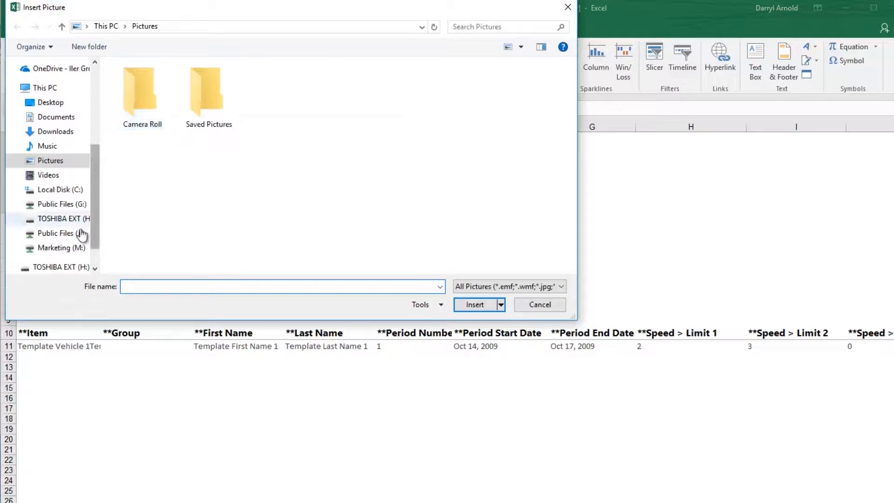
pyautogui.click(61, 267)
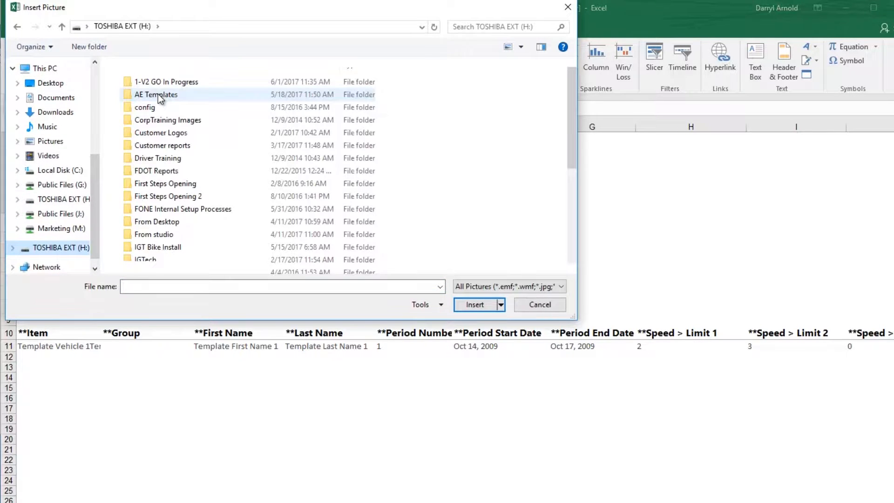
pyautogui.doubleClick(156, 133)
pyautogui.doubleClick(140, 202)
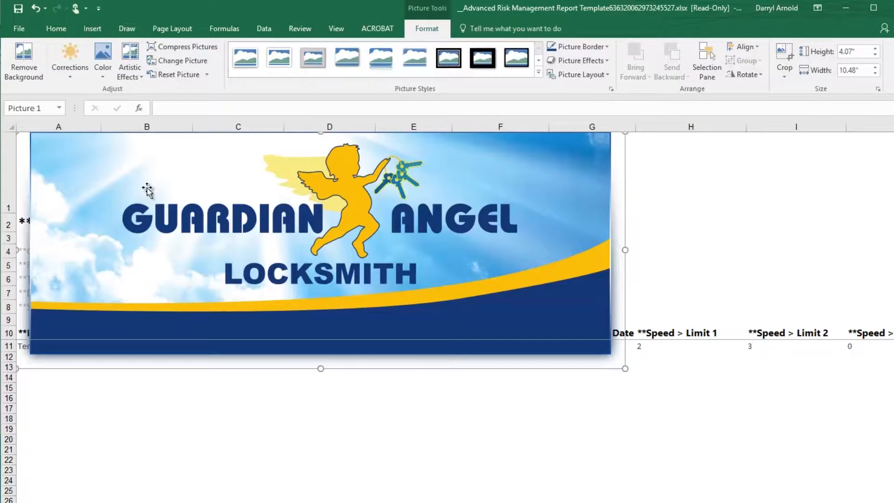
# Shrink the Guardian Angel Locksmith logo so it fits within row 1 above the Risk Management Report title
pyautogui.moveTo(625, 369); pyautogui.dragTo(198, 203)
pyautogui.click(380, 253)
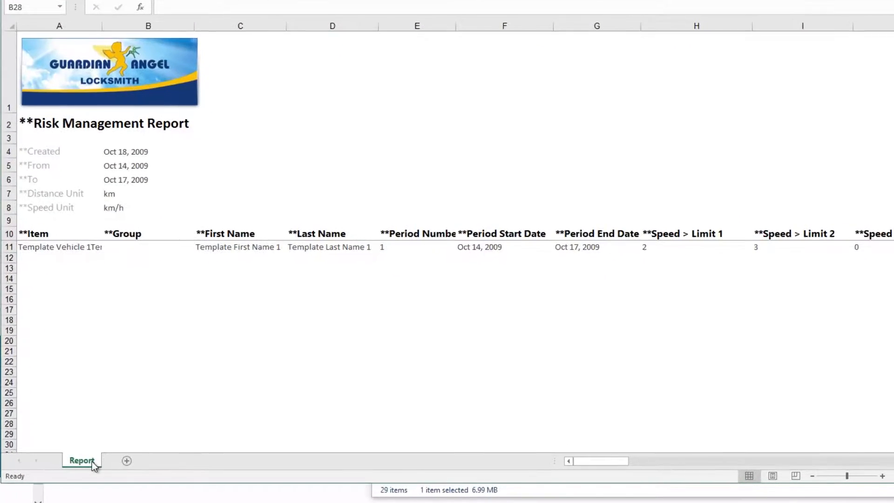
# Unhide the Summary sheet in the report template workbook
pyautogui.click(119, 462)
pyautogui.rightClick(91, 462)
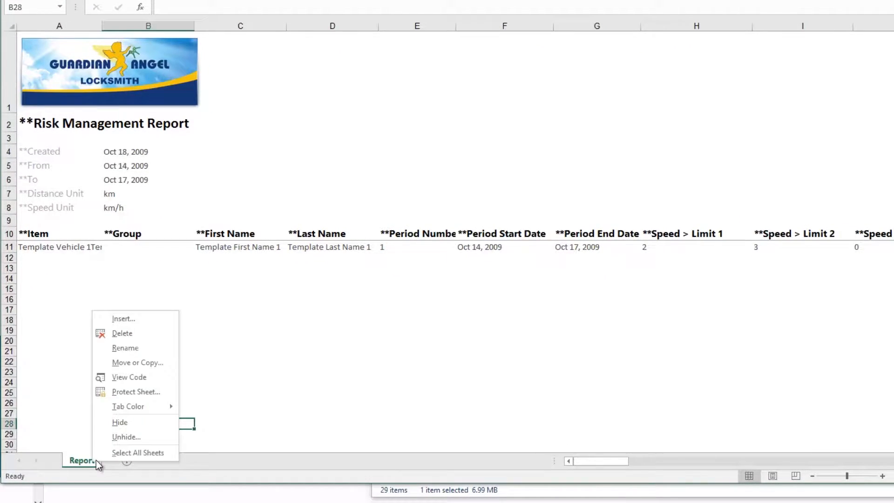
pyautogui.click(129, 437)
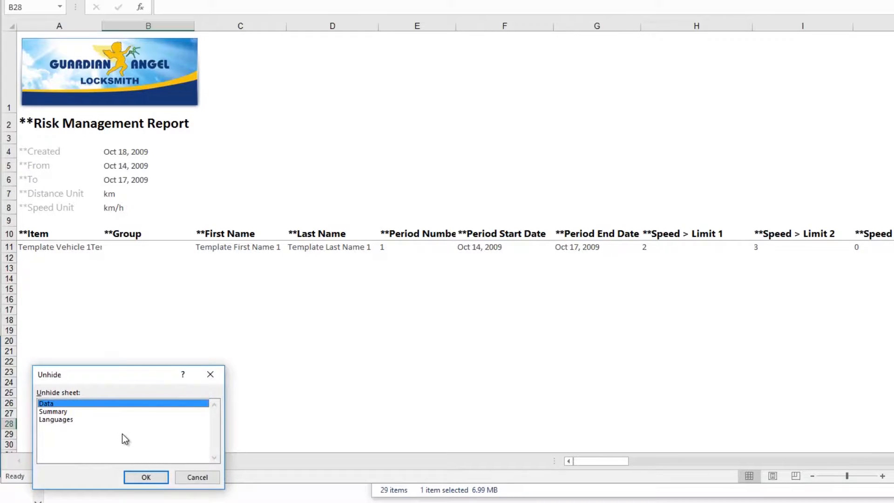
pyautogui.click(74, 413)
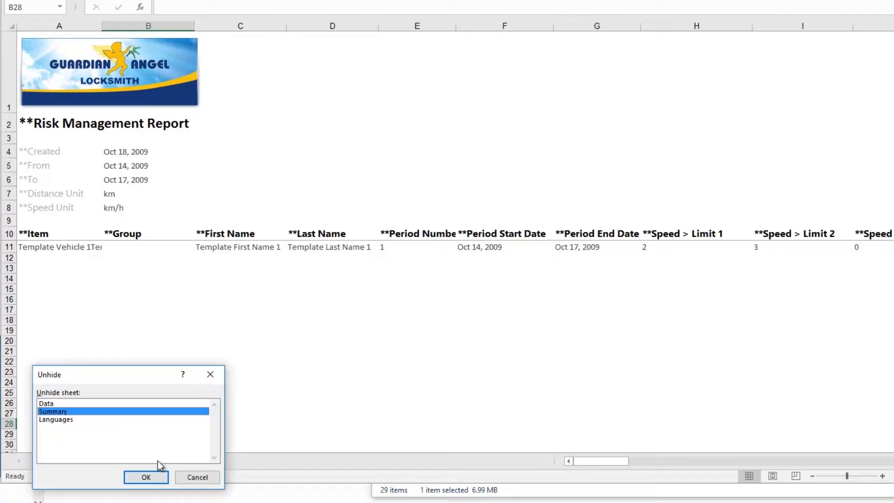
pyautogui.click(149, 478)
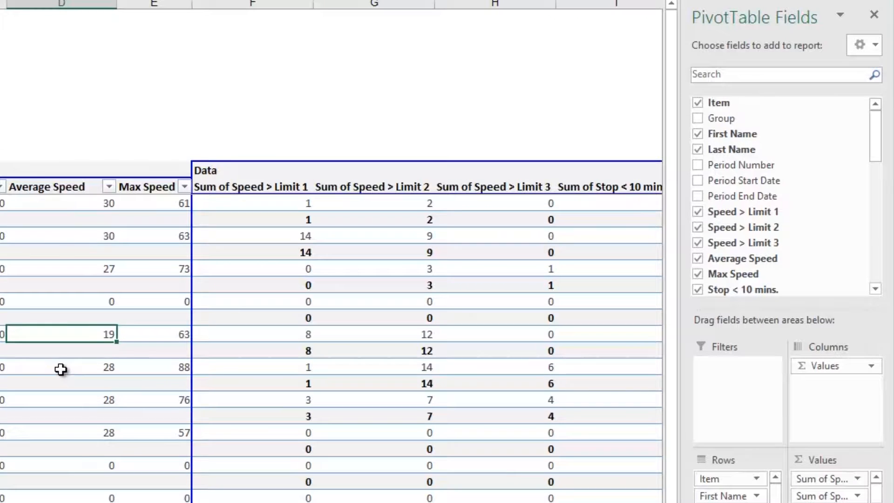
# Remove the Speed > Limit 1, Speed > Limit 2 and Speed > Limit 3 fields from the Summary PivotTable
pyautogui.moveTo(60, 369)
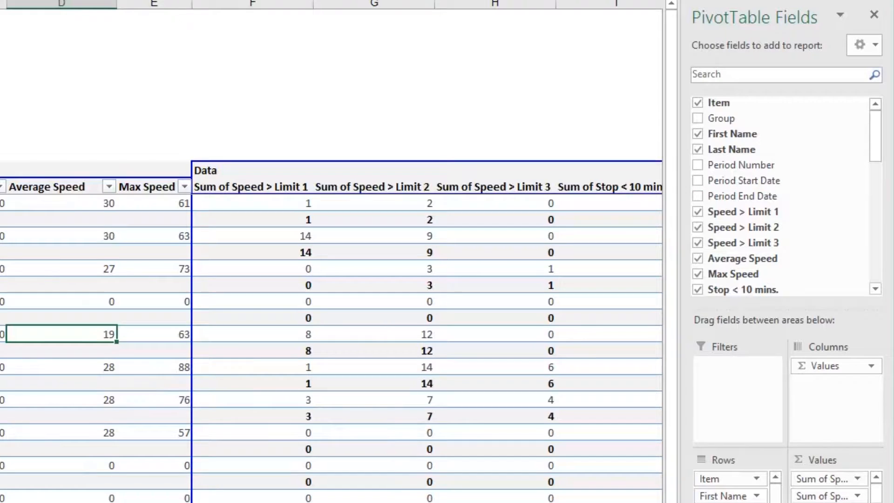
pyautogui.click(697, 212)
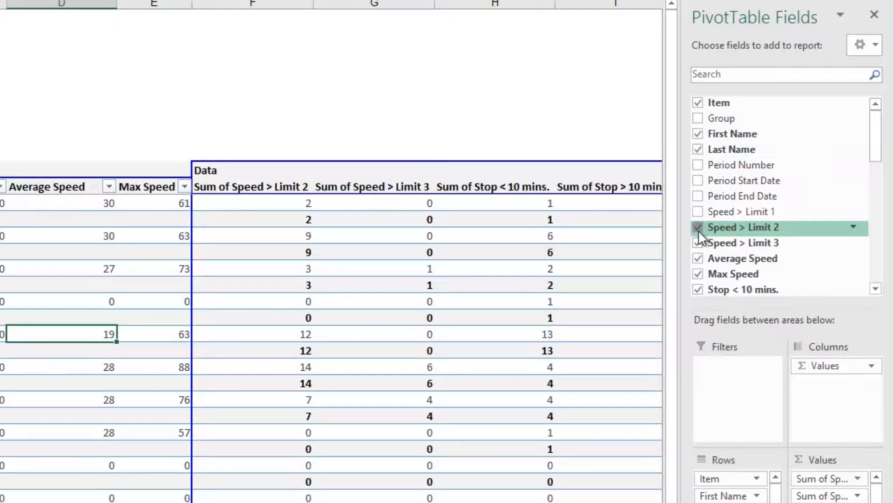
pyautogui.click(698, 228)
pyautogui.click(698, 243)
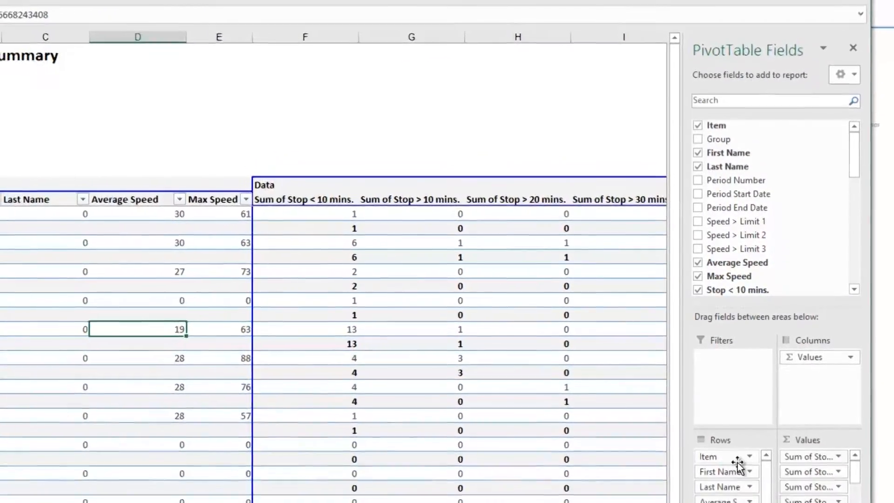
# Review the calculation types available for summarizing the Stop < 10 mins. value field without changing it
pyautogui.click(793, 445)
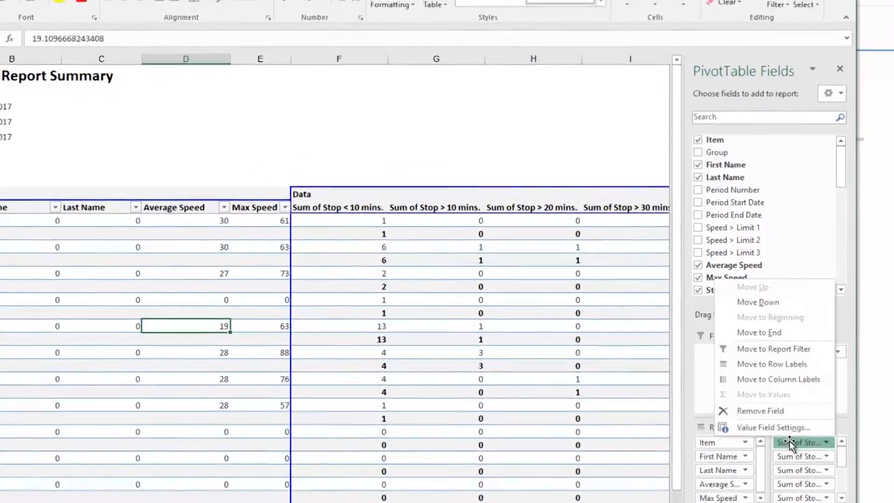
pyautogui.click(777, 418)
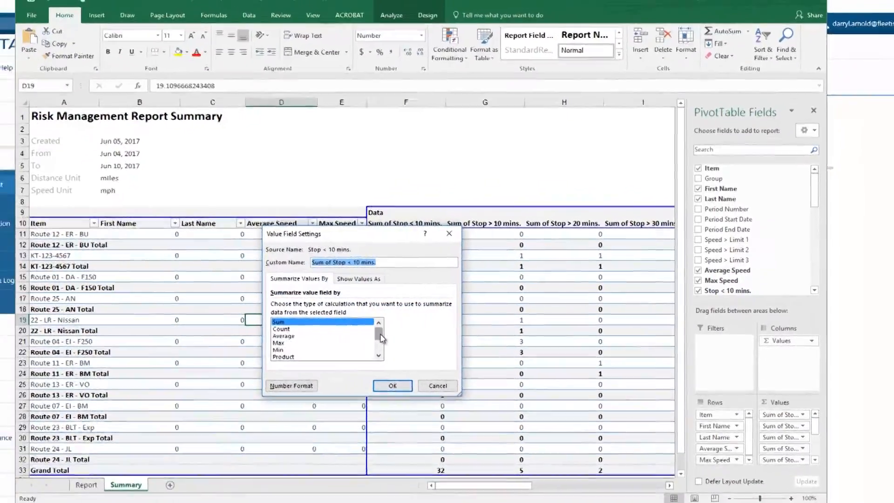
pyautogui.moveTo(369, 334); pyautogui.dragTo(422, 346)
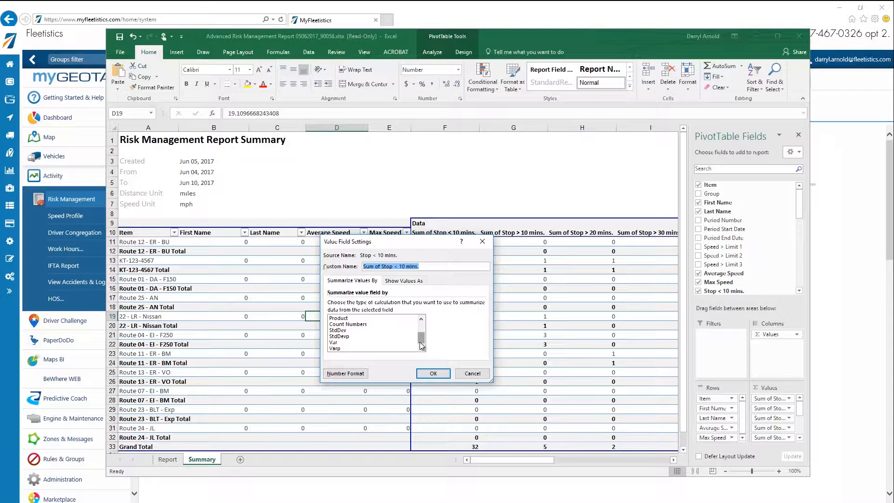
pyautogui.click(465, 373)
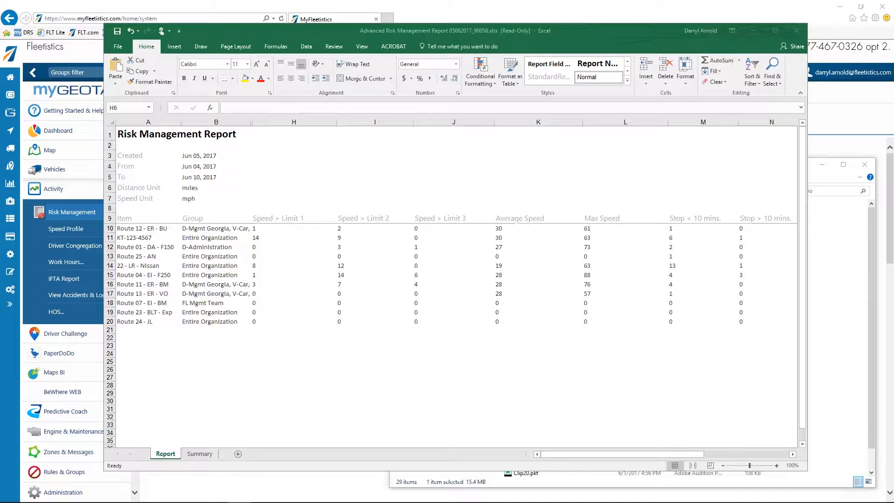
# Add the First Name and Last Name fields to the PivotTable on the Summary sheet
pyautogui.moveTo(826, 502)
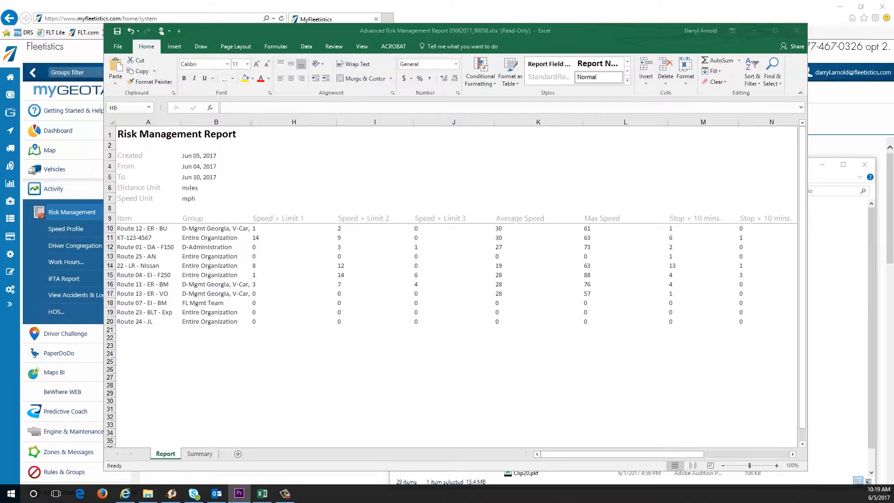
pyautogui.click(199, 455)
pyautogui.click(199, 454)
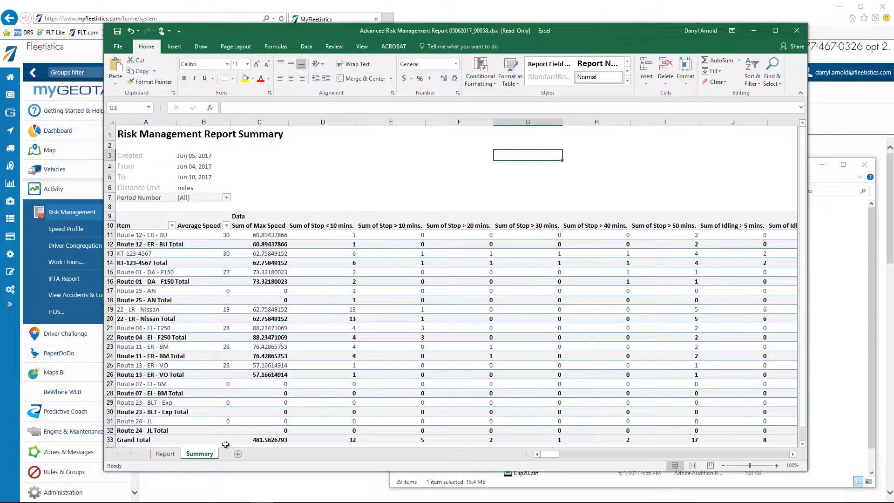
pyautogui.click(388, 337)
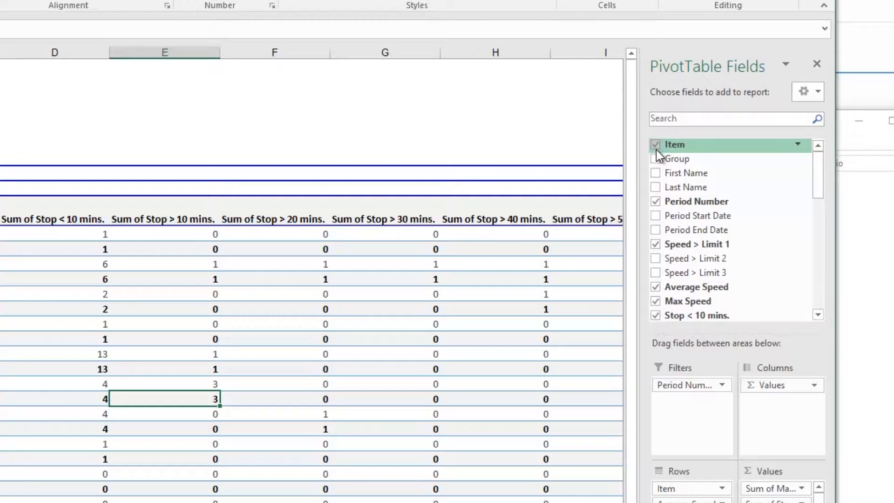
pyautogui.click(655, 175)
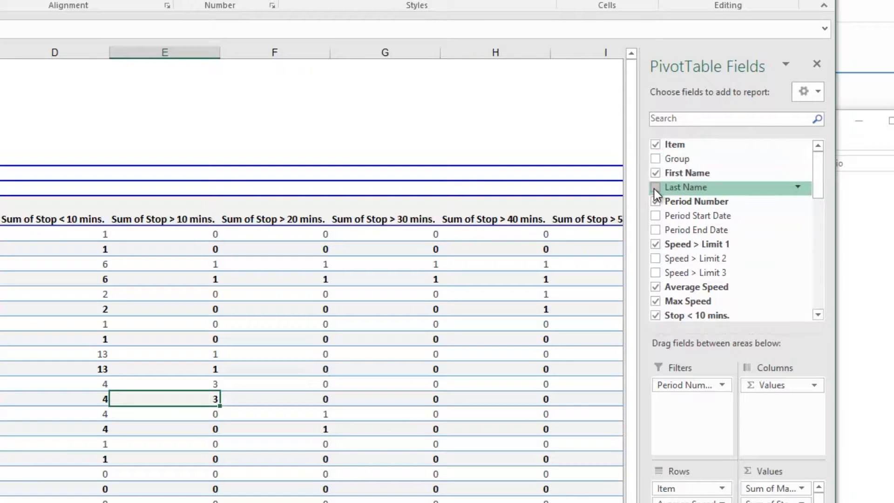
pyautogui.click(655, 188)
# Remove the Item field from the PivotTable and make First Name a report filter, replacing the existing sheet data
pyautogui.click(655, 145)
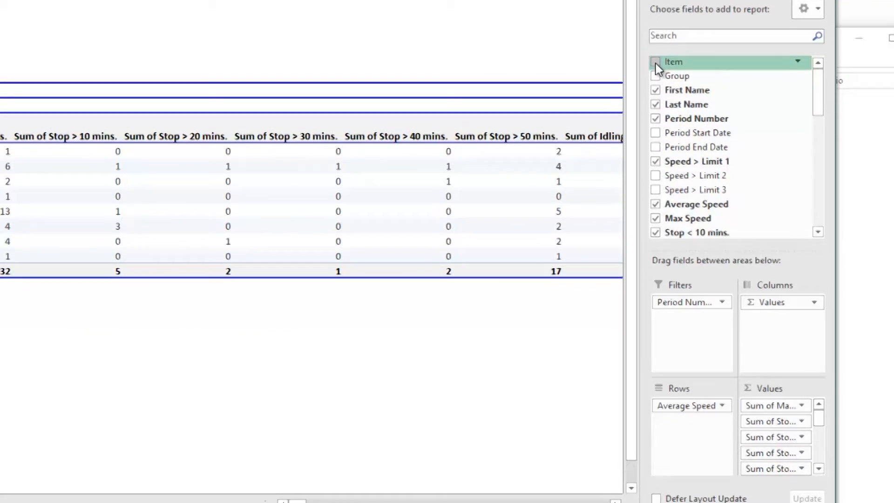
pyautogui.moveTo(681, 77); pyautogui.dragTo(703, 328)
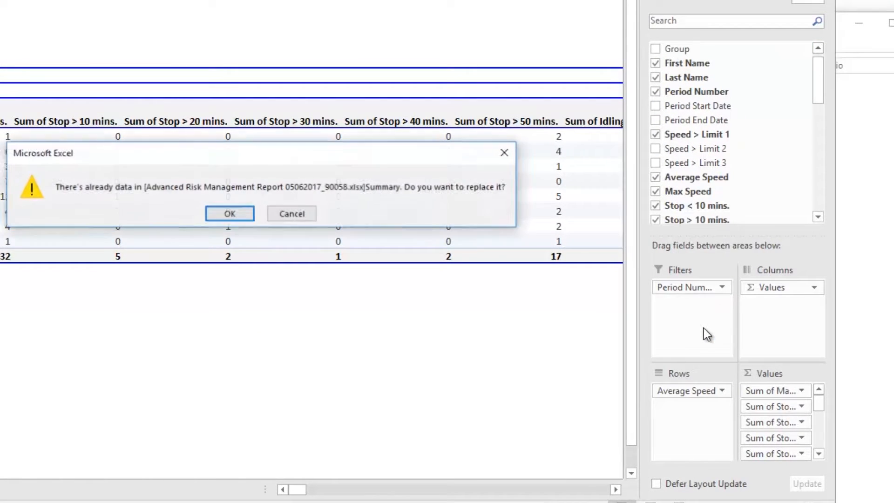
pyautogui.click(222, 217)
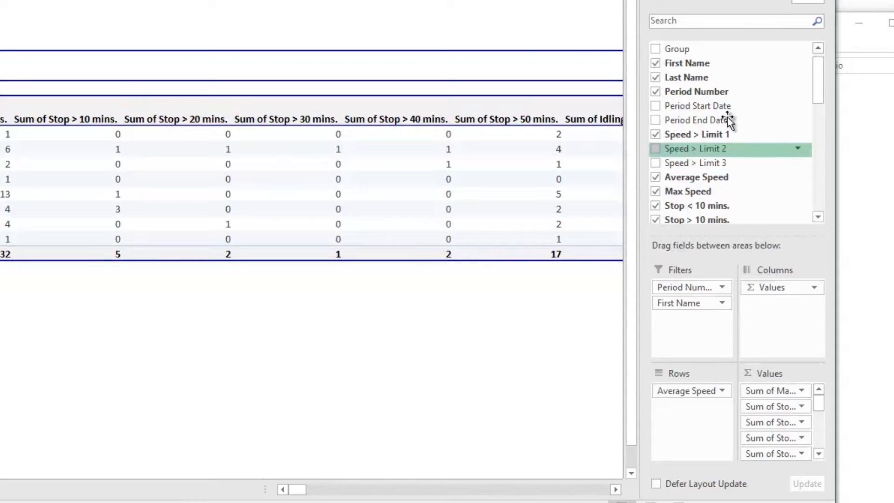
# Try the Period Number field as a column label and a row label, and place it in the PivotTable's Values area
pyautogui.moveTo(703, 95); pyautogui.dragTo(780, 323)
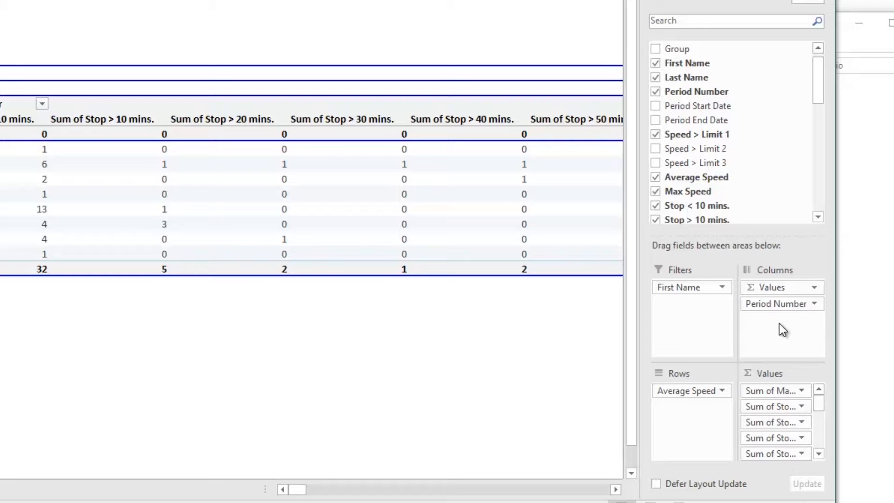
pyautogui.moveTo(777, 307); pyautogui.dragTo(681, 435)
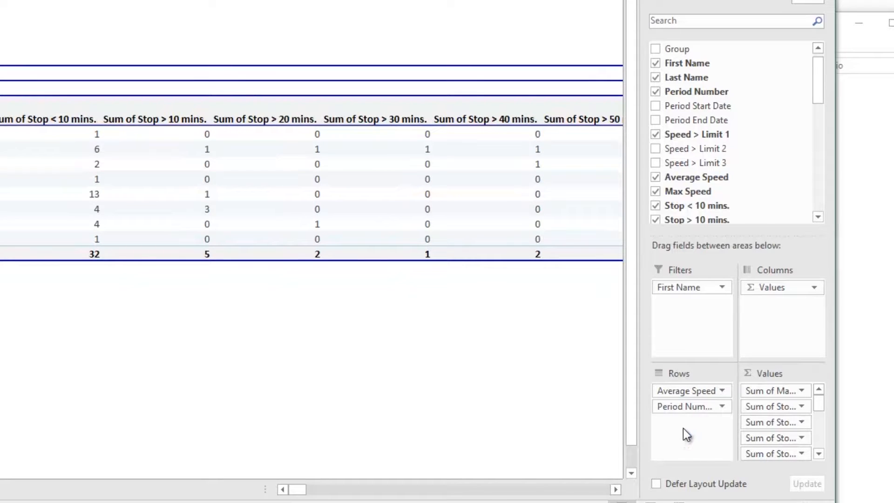
pyautogui.moveTo(683, 407); pyautogui.dragTo(767, 383)
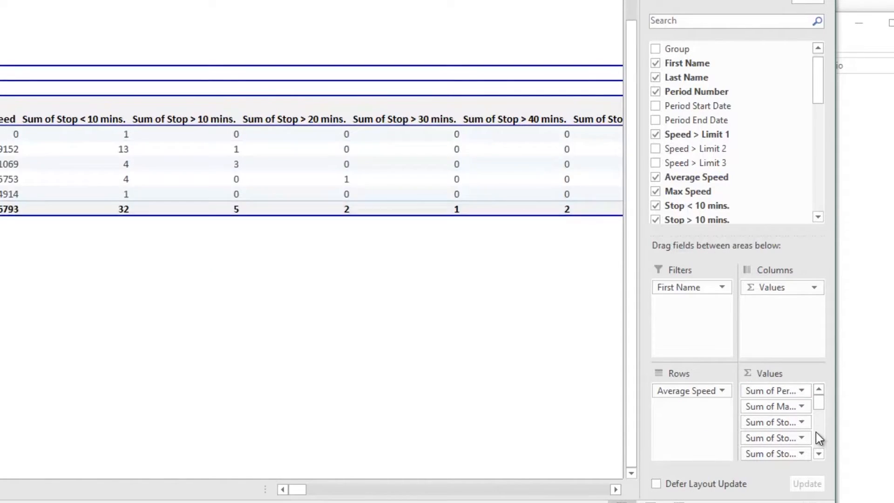
# Browse the PivotTable's value fields and open the value field settings of the Period Number sum
pyautogui.scroll(-1, 817, 408)
pyautogui.moveTo(818, 405)
pyautogui.mouseDown()
pyautogui.moveTo(821, 447)
pyautogui.moveTo(819, 400)
pyautogui.mouseUp()
pyautogui.click(781, 391)
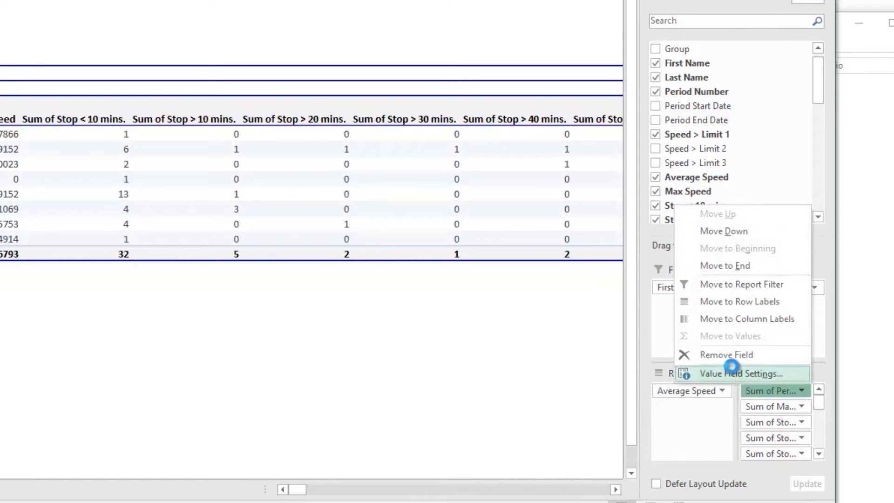
pyautogui.click(756, 390)
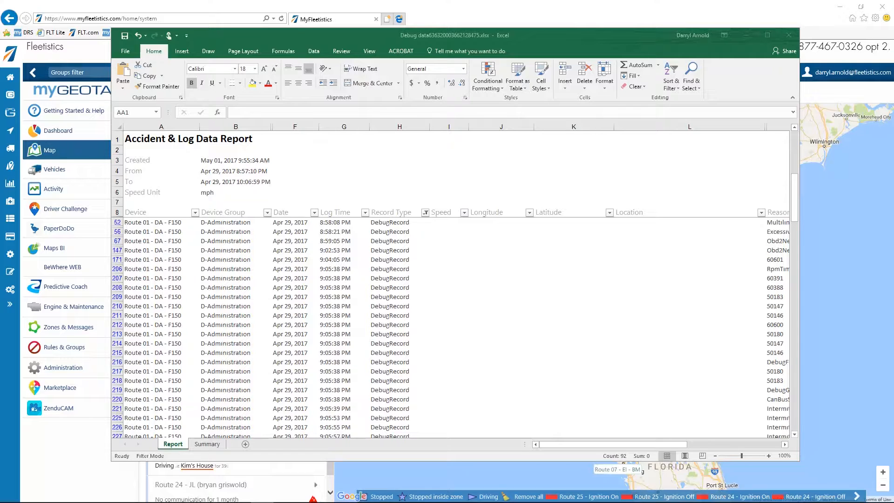
# In the Debug data workbook, hide the Report sheet and close the PivotTable field list on the Summary sheet
pyautogui.click(208, 445)
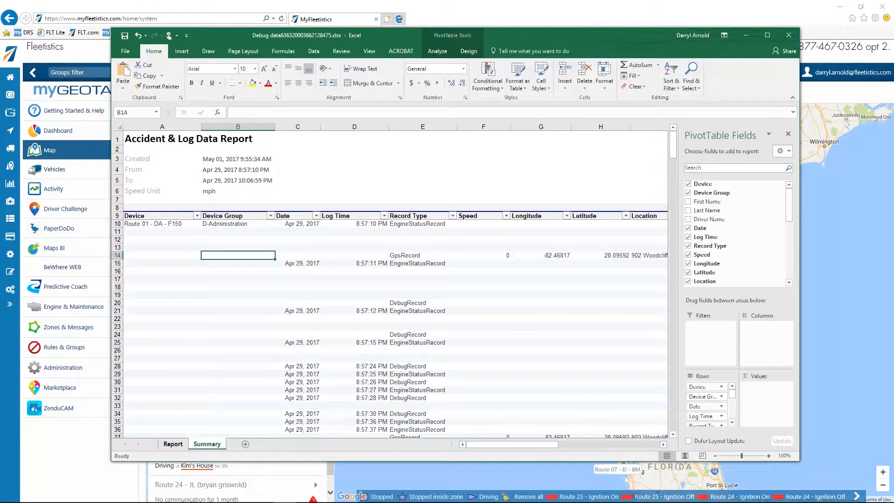
pyautogui.click(172, 444)
pyautogui.rightClick(170, 444)
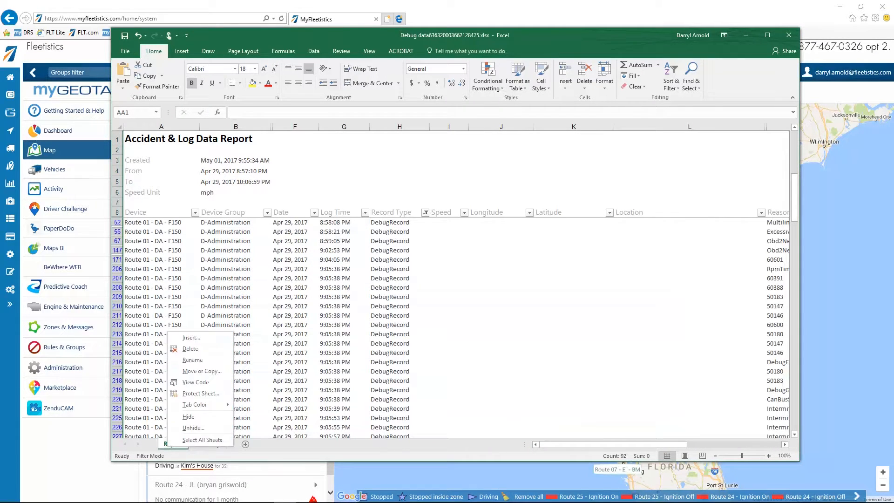
pyautogui.click(188, 417)
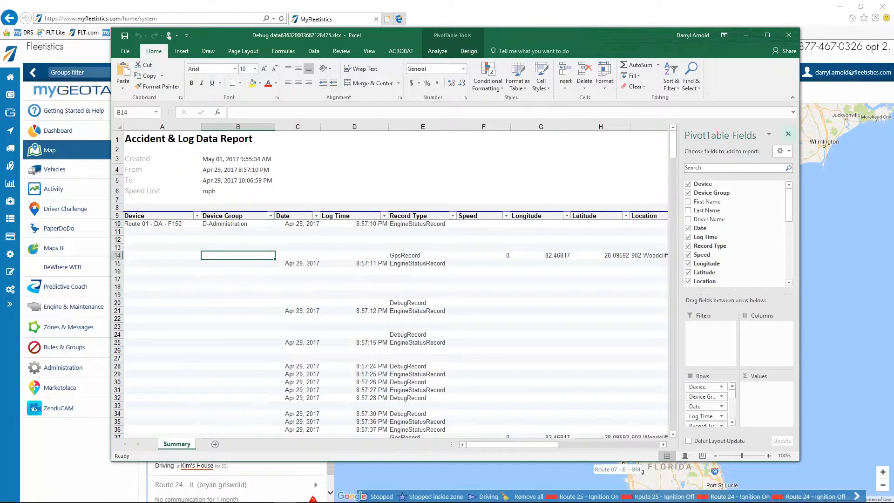
pyautogui.click(788, 134)
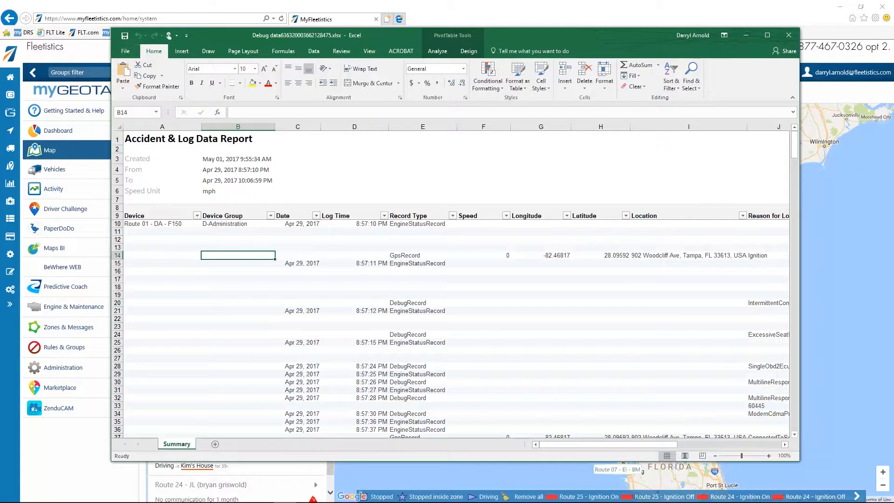
# Start saving a copy of the Debug data workbook and browse for its destination folder
pyautogui.click(126, 50)
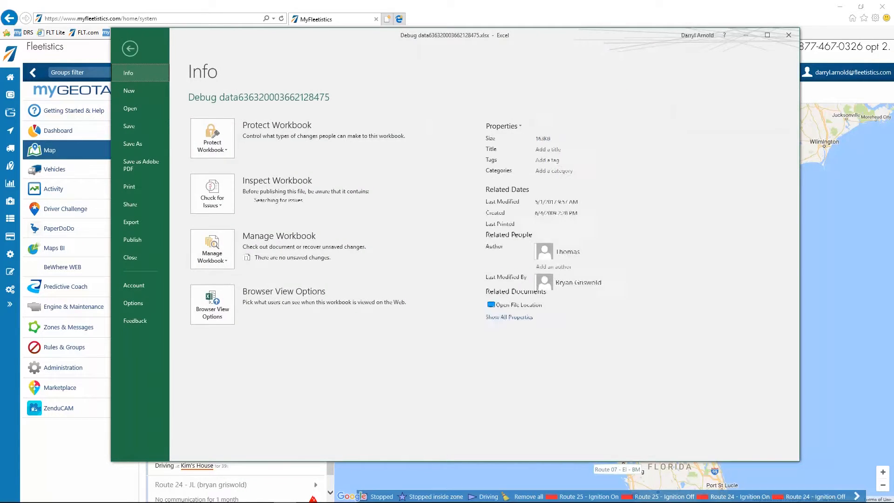
pyautogui.click(133, 143)
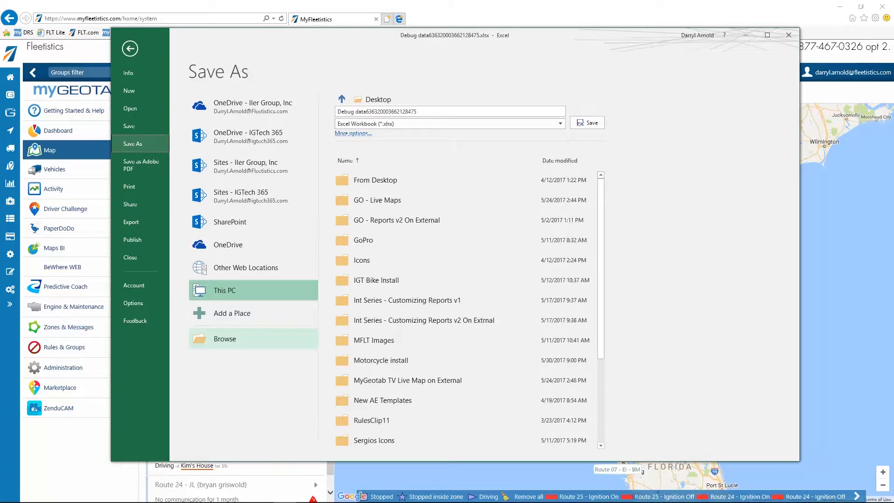
pyautogui.click(254, 338)
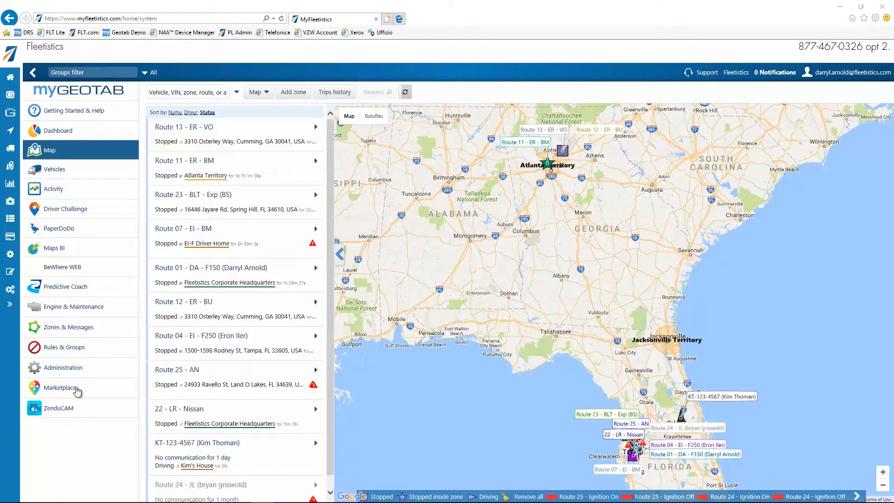
# In MyGeotab's administration report views, add the customized Excel report template as a new custom report
pyautogui.click(72, 370)
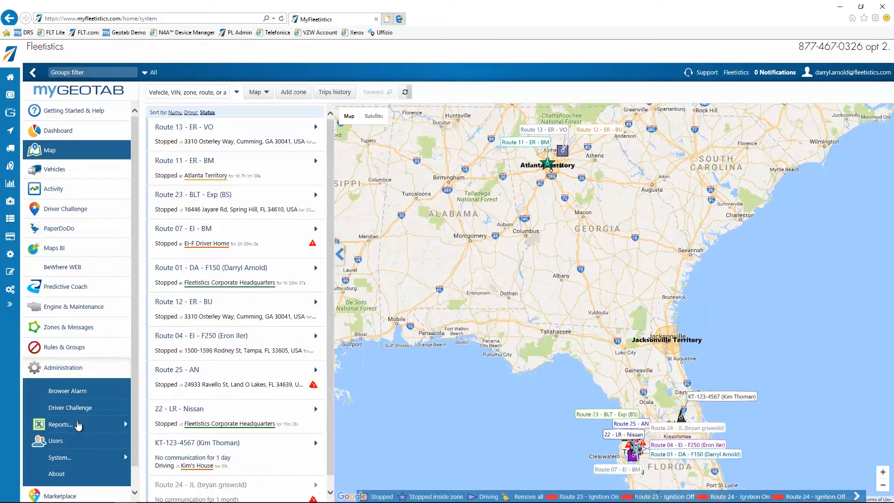
pyautogui.moveTo(79, 425)
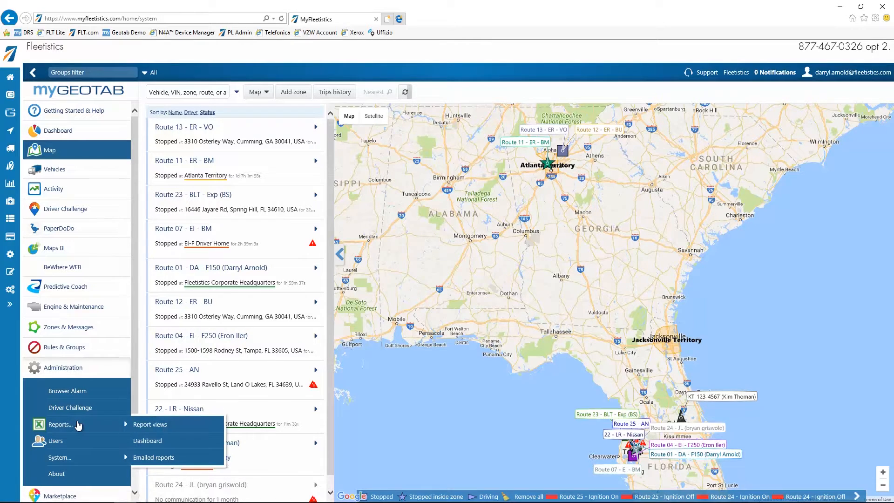
pyautogui.click(164, 431)
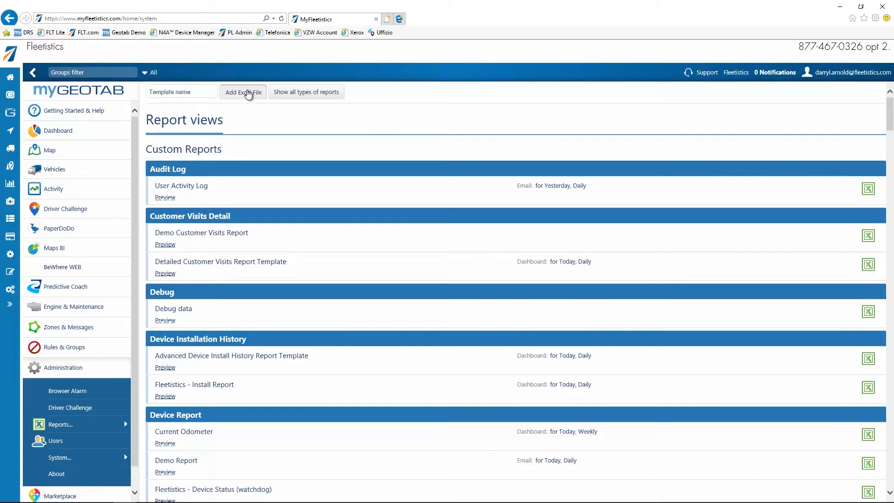
pyautogui.click(248, 94)
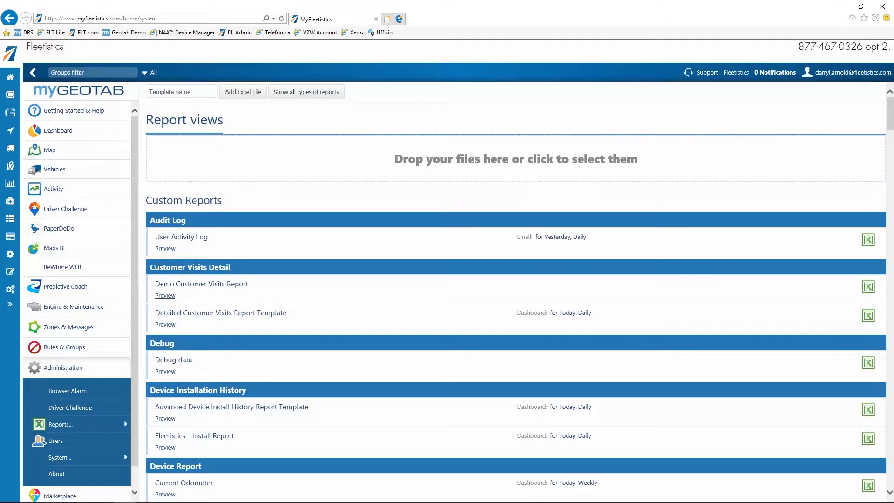
pyautogui.moveTo(741, 488); pyautogui.dragTo(539, 176)
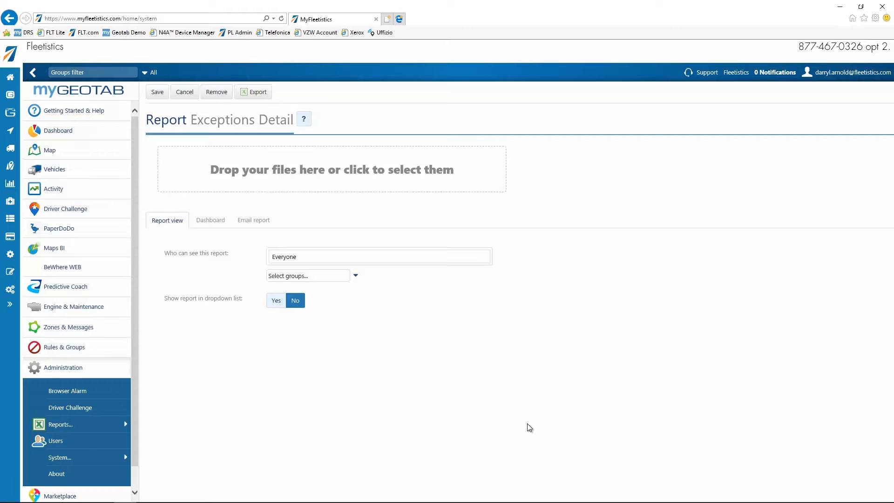
# Check the groups that can be given access to the Exceptions Detail report and enable showing it in the dropdown list
pyautogui.click(355, 276)
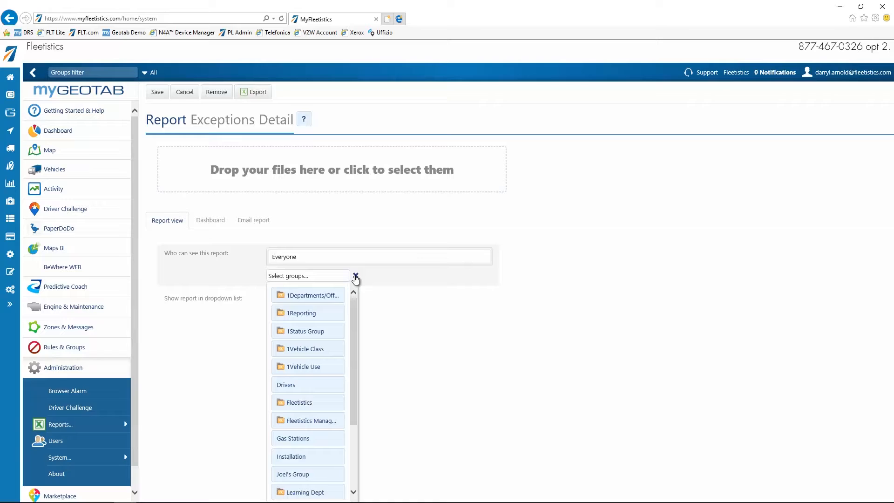
pyautogui.click(458, 328)
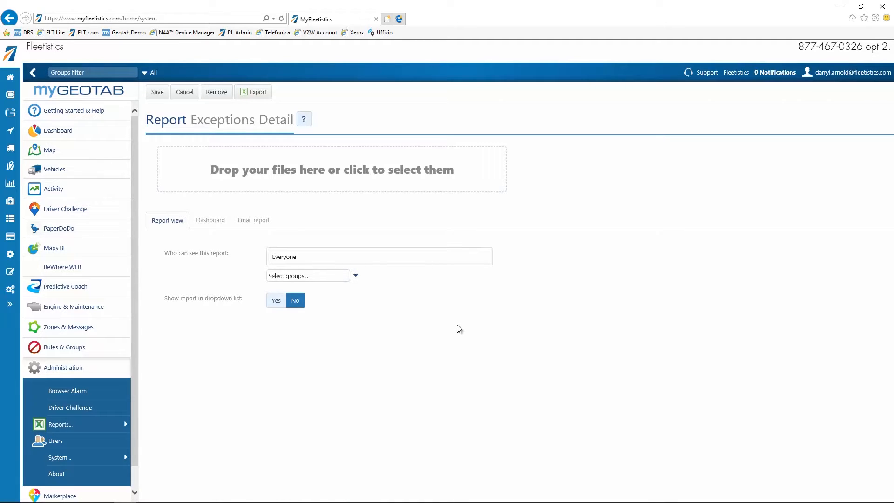
pyautogui.click(277, 302)
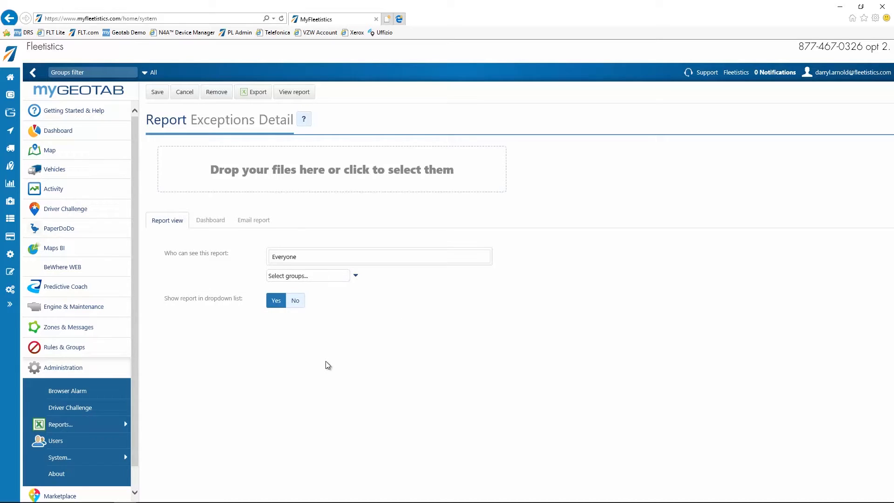
# Enable the dashboard graphic options for the Exceptions Detail report and review its display and data configuration settings
pyautogui.click(216, 222)
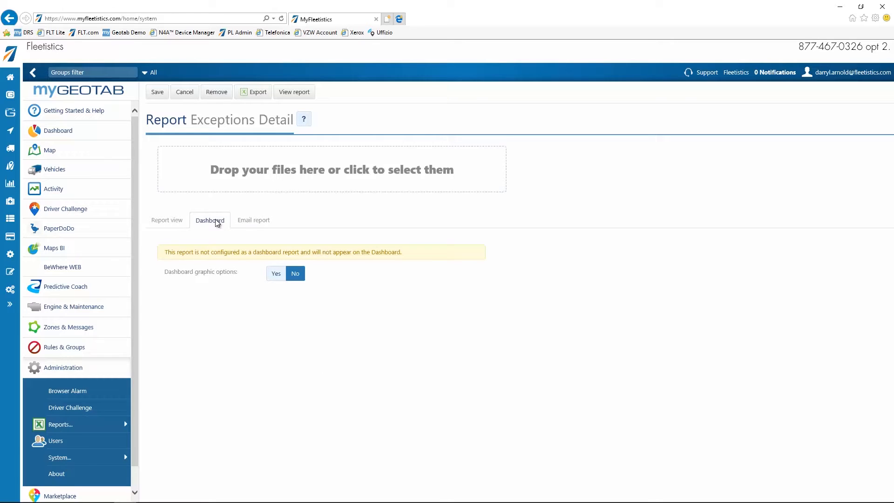
pyautogui.click(278, 273)
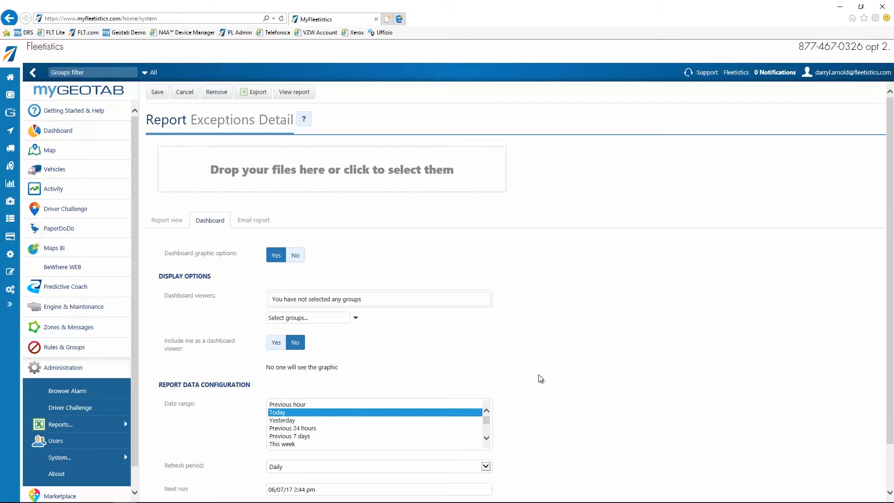
pyautogui.scroll(-1, 541, 378)
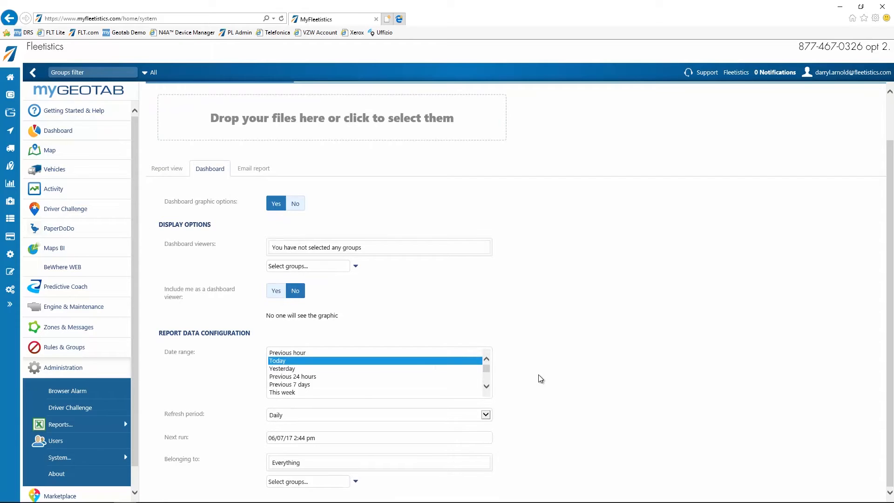
pyautogui.scroll(1, 540, 379)
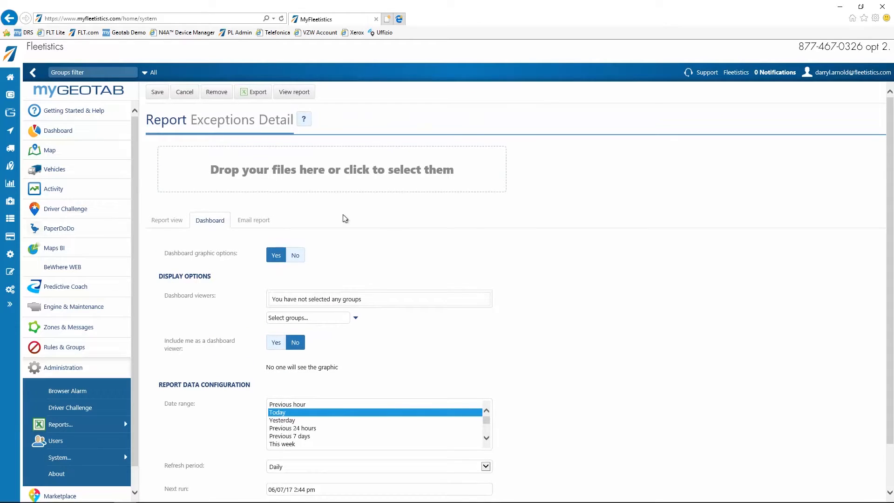
# Enable email options for the Exceptions Detail report, include yourself as a recipient, and set the report type to PDF
pyautogui.click(246, 222)
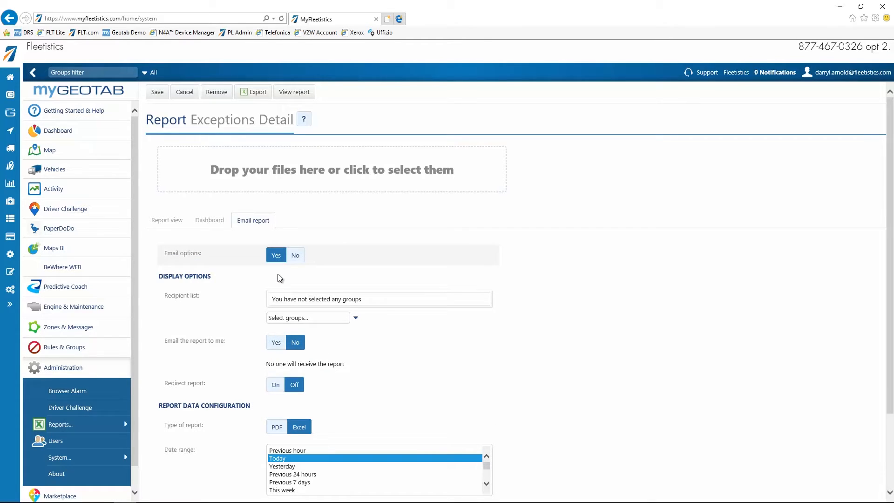
pyautogui.click(276, 343)
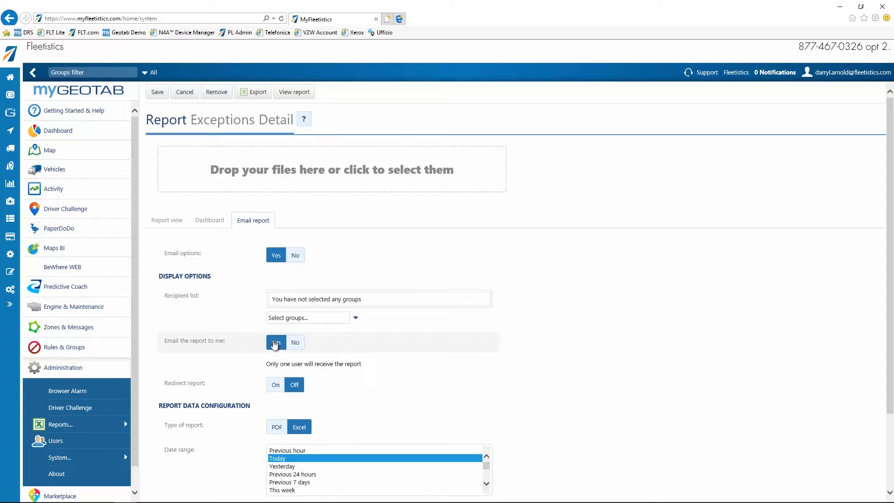
pyautogui.click(277, 427)
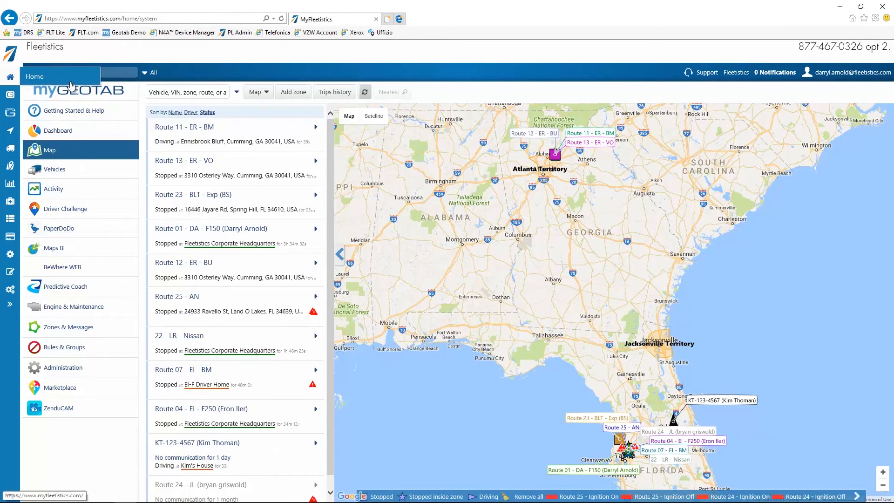
# From the MyFleetistics Help Center, view the Fleetistics Academy login page, close it, and open the Live Training registration page
pyautogui.click(64, 78)
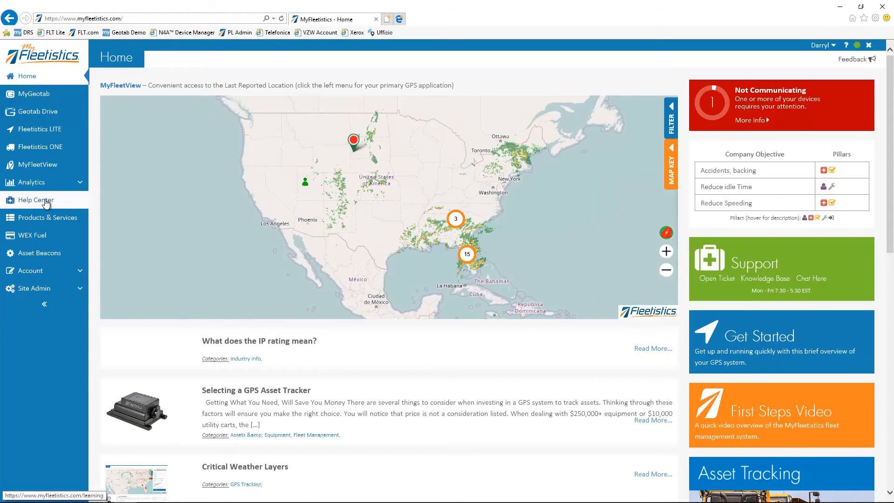
pyautogui.click(46, 201)
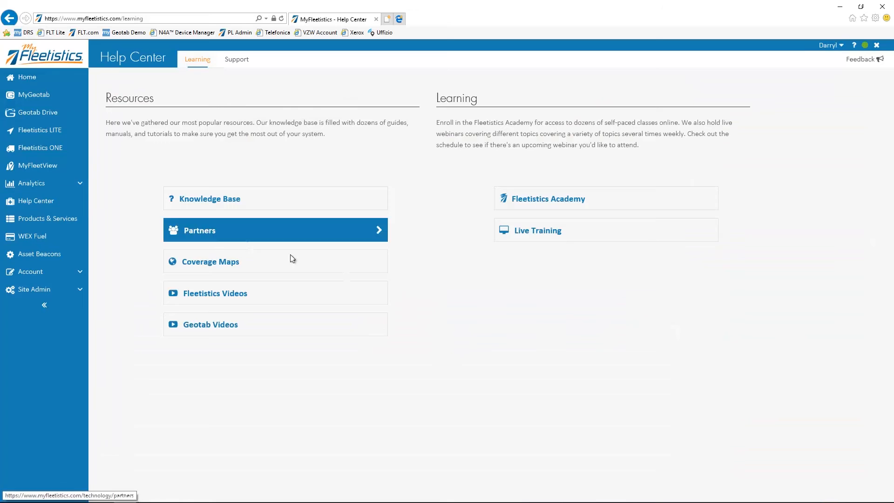
pyautogui.click(533, 201)
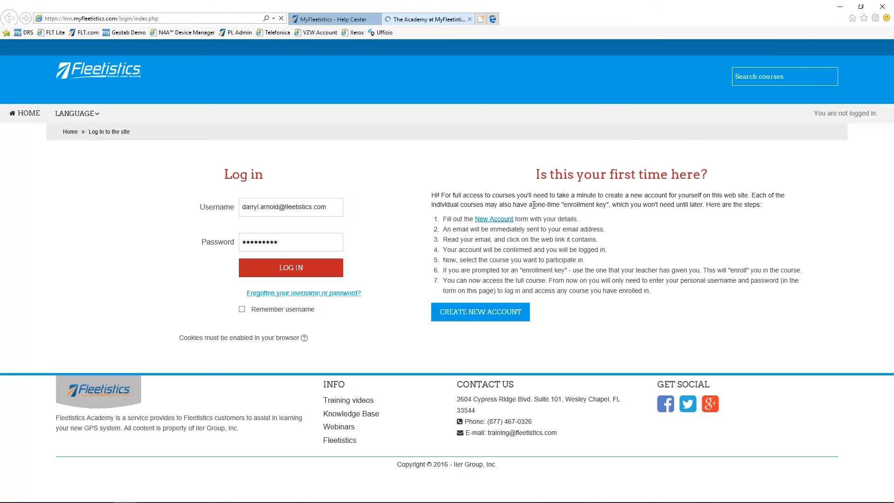
pyautogui.click(469, 19)
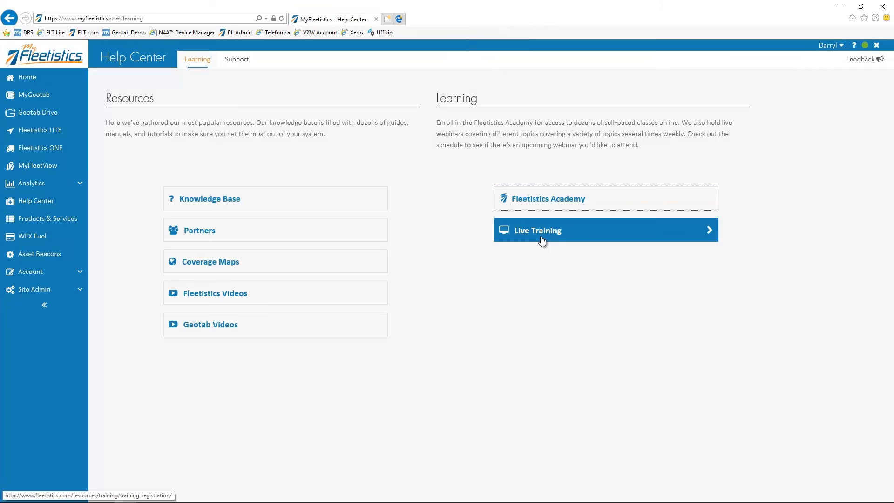
pyautogui.click(542, 240)
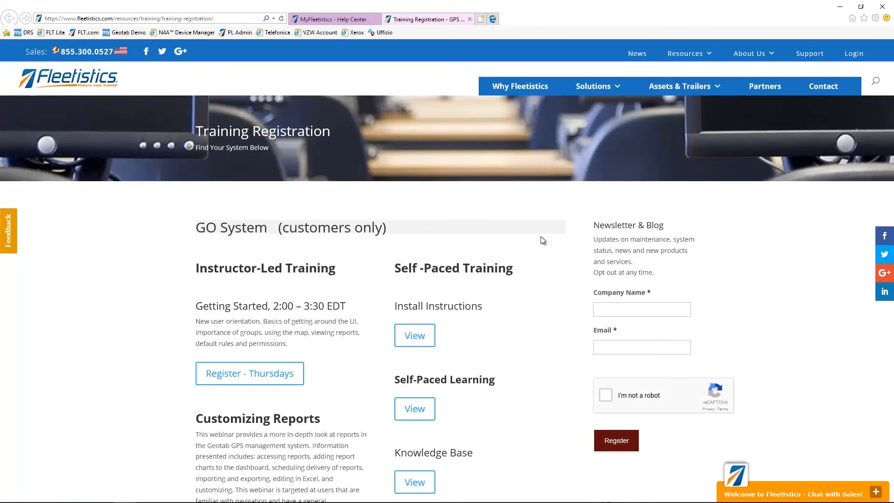